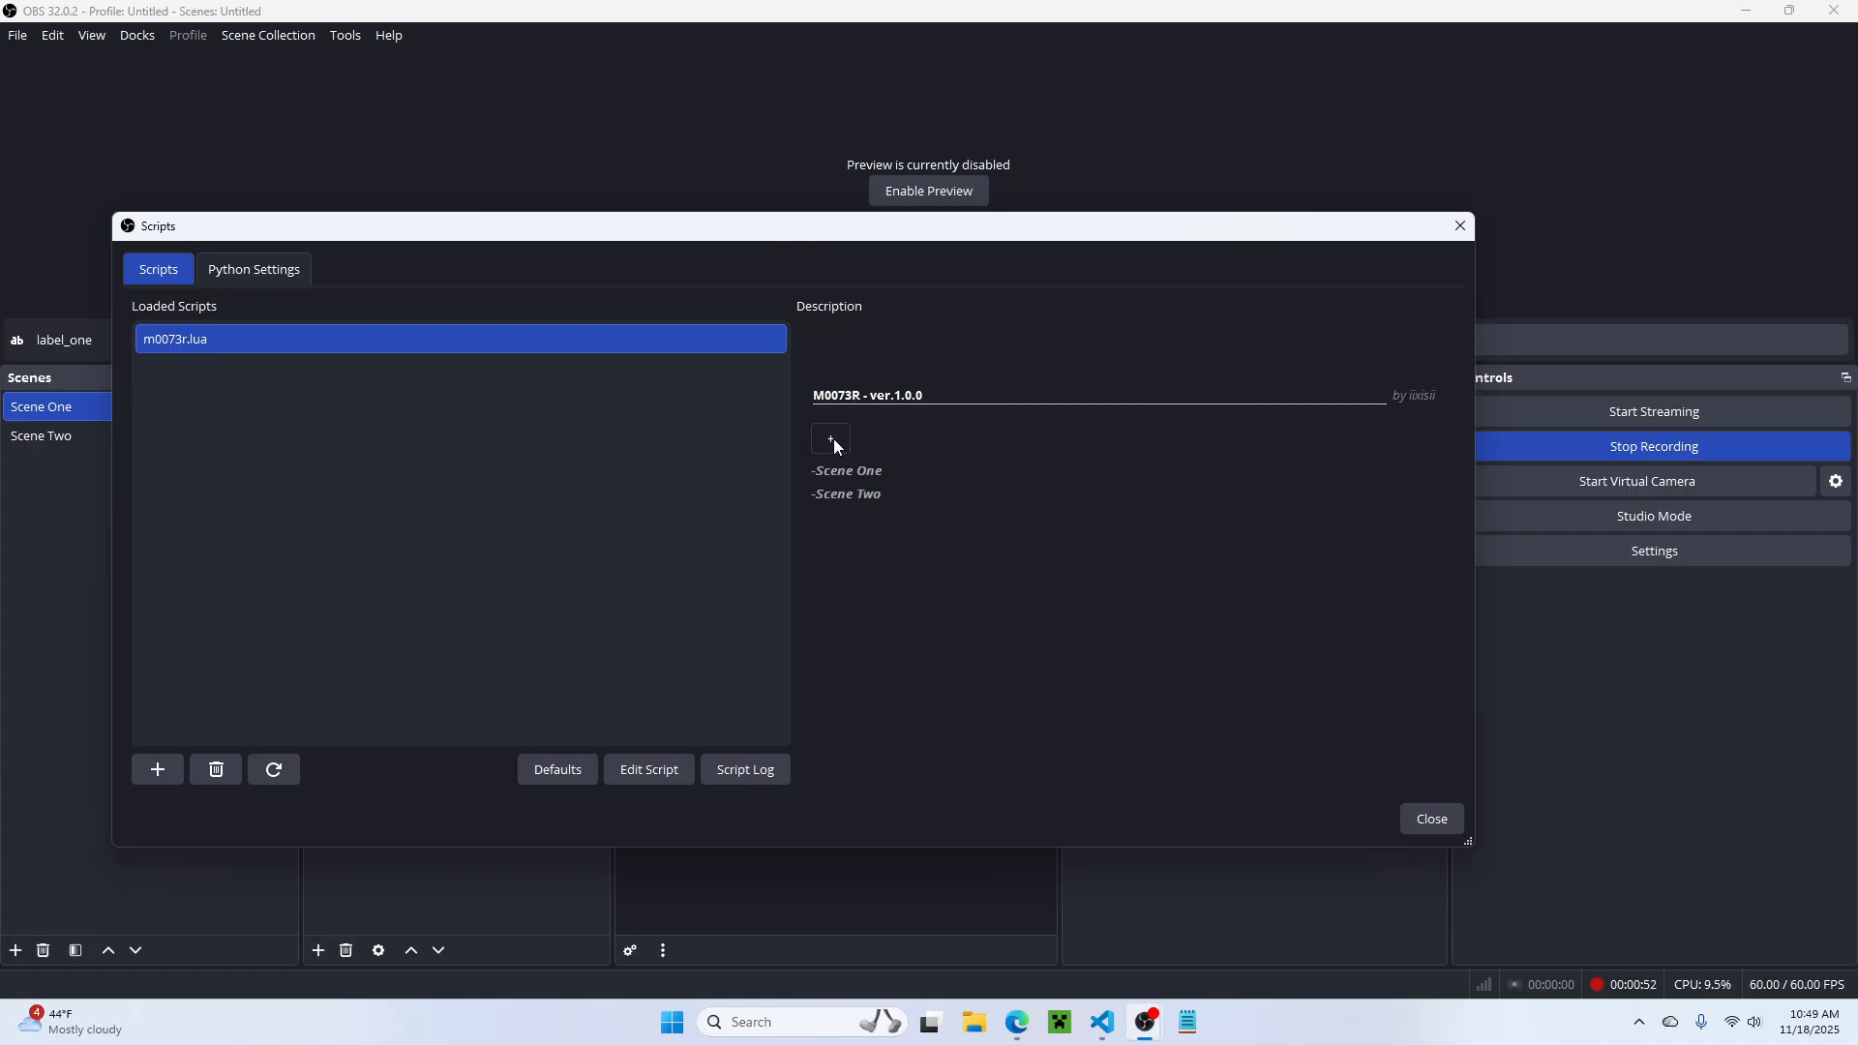
Step: Start adding a new audible in the m0073r.lua script and enlarge the Scripts window to fit the whole form
{"action": "left_click", "coordinate": [833, 438]}
{"action": "scroll", "coordinate": [1088, 549], "scroll_direction": "down", "scroll_amount": 1}
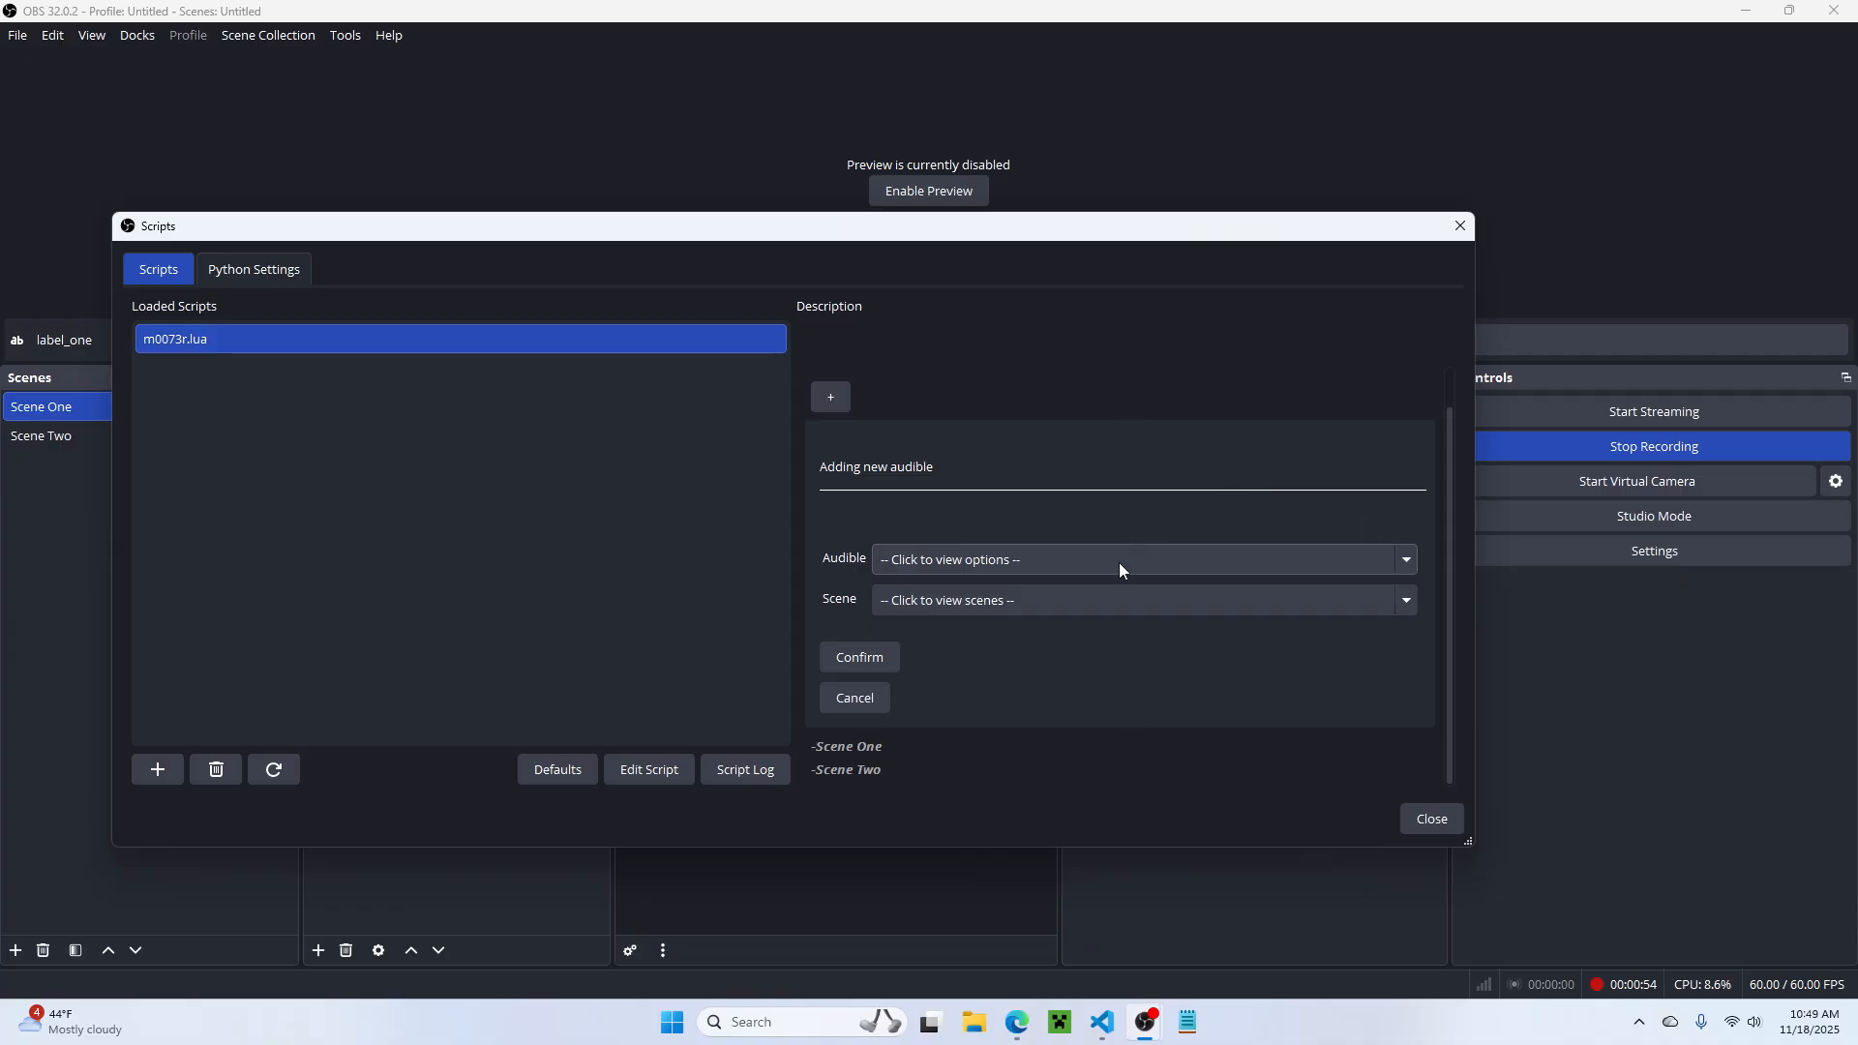
{"action": "left_click_drag", "start_coordinate": [1113, 211], "coordinate": [1085, 31]}
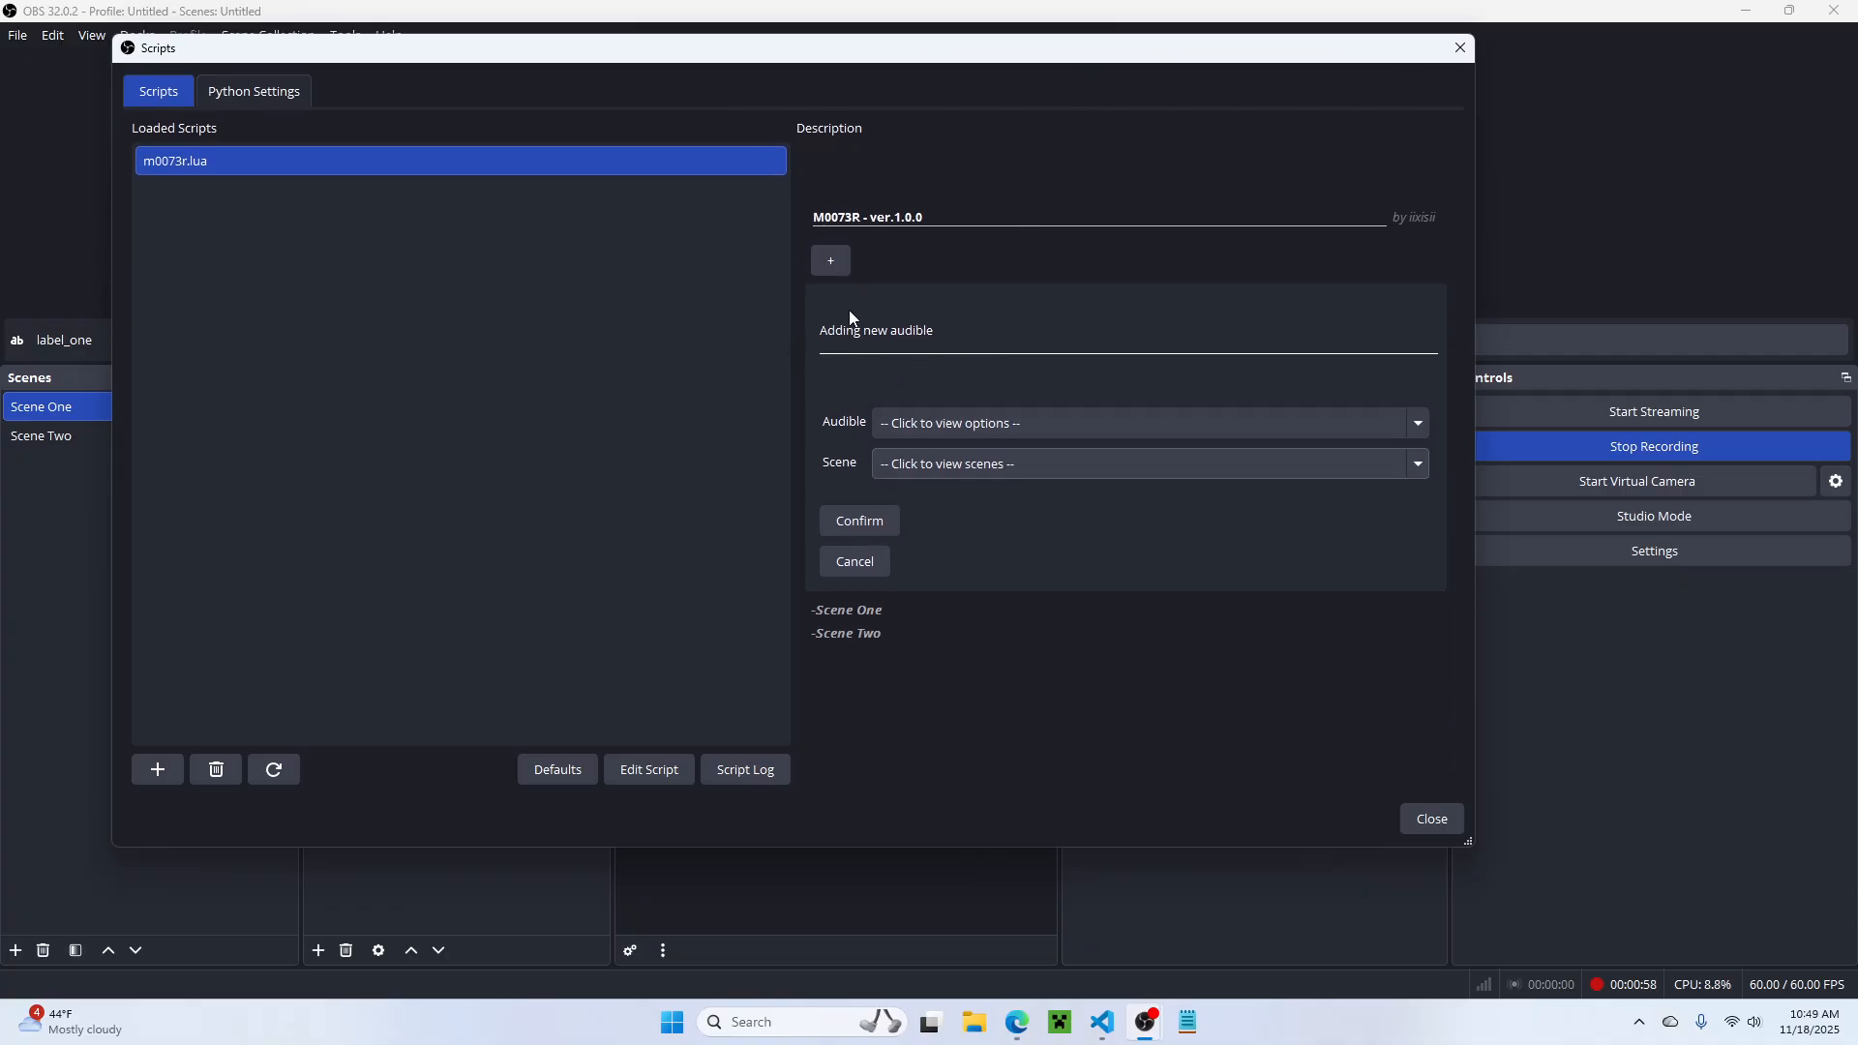
Step: Review the available audio sources and scenes for the new audible without choosing any
{"action": "left_click", "coordinate": [900, 427]}
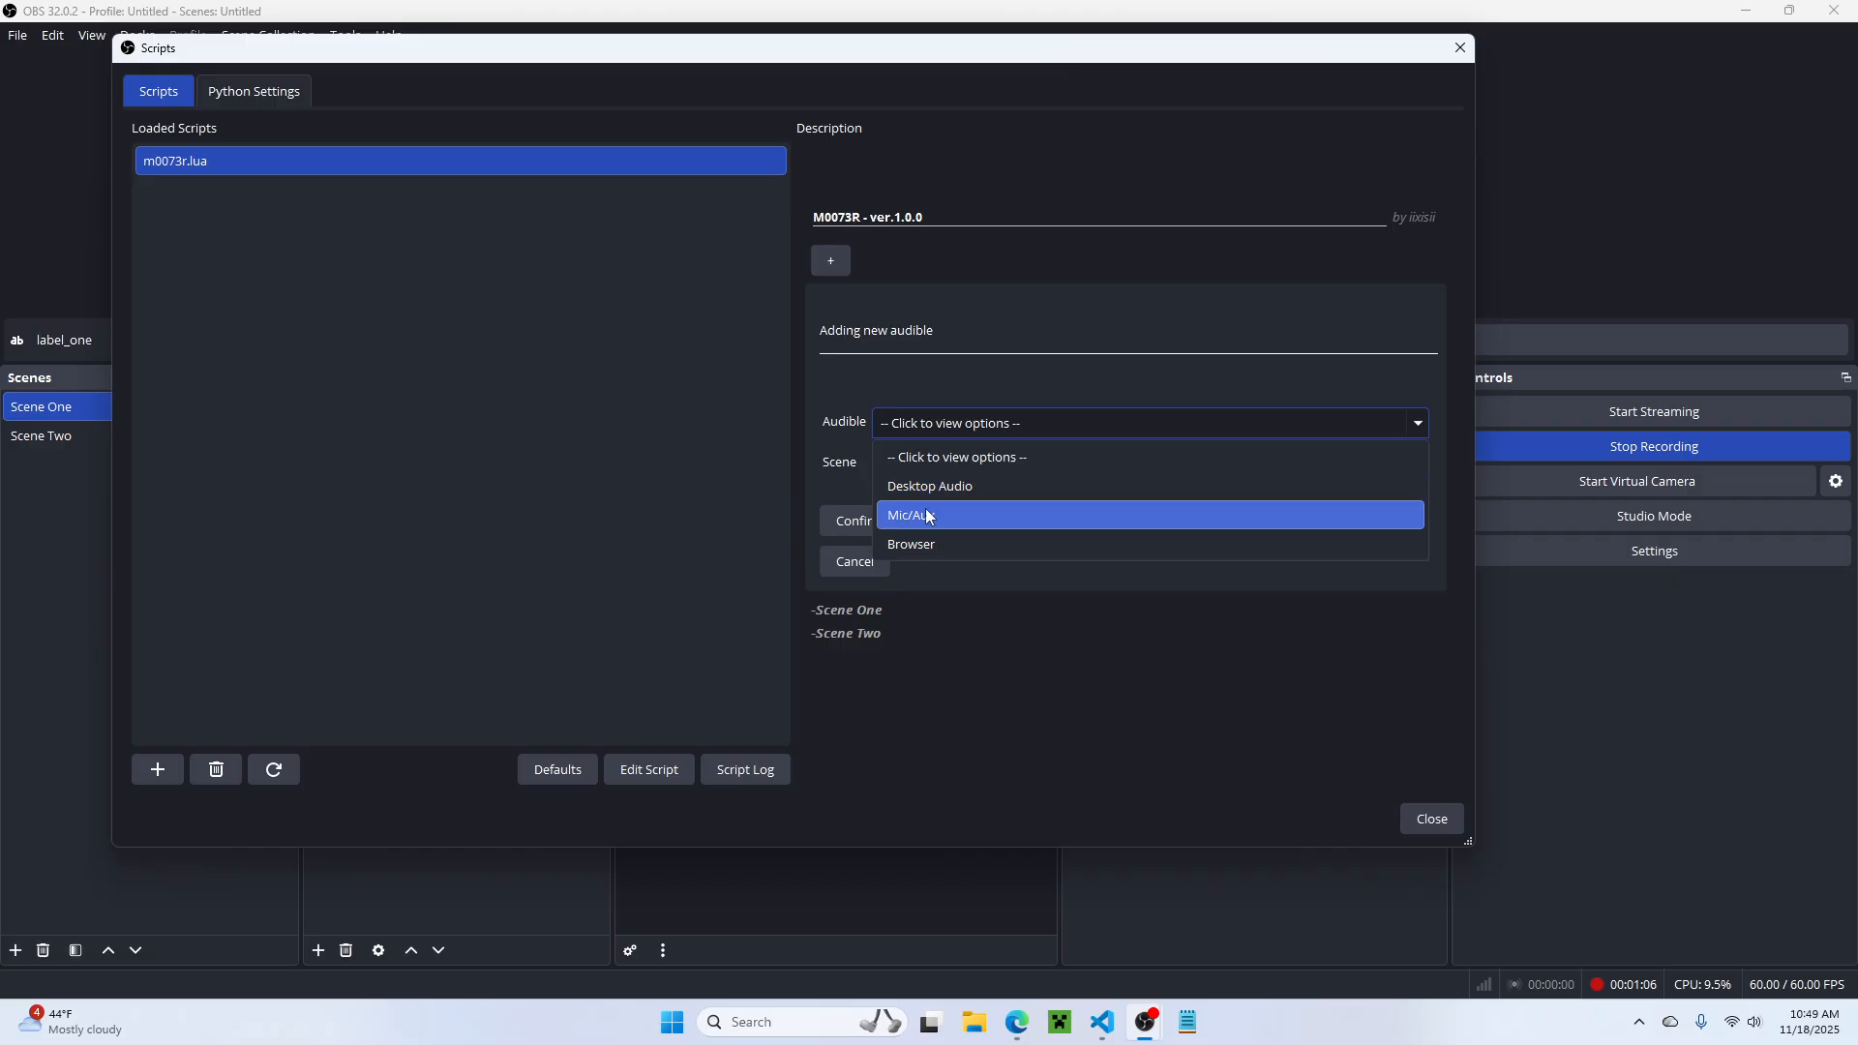
{"action": "left_click", "coordinate": [861, 374]}
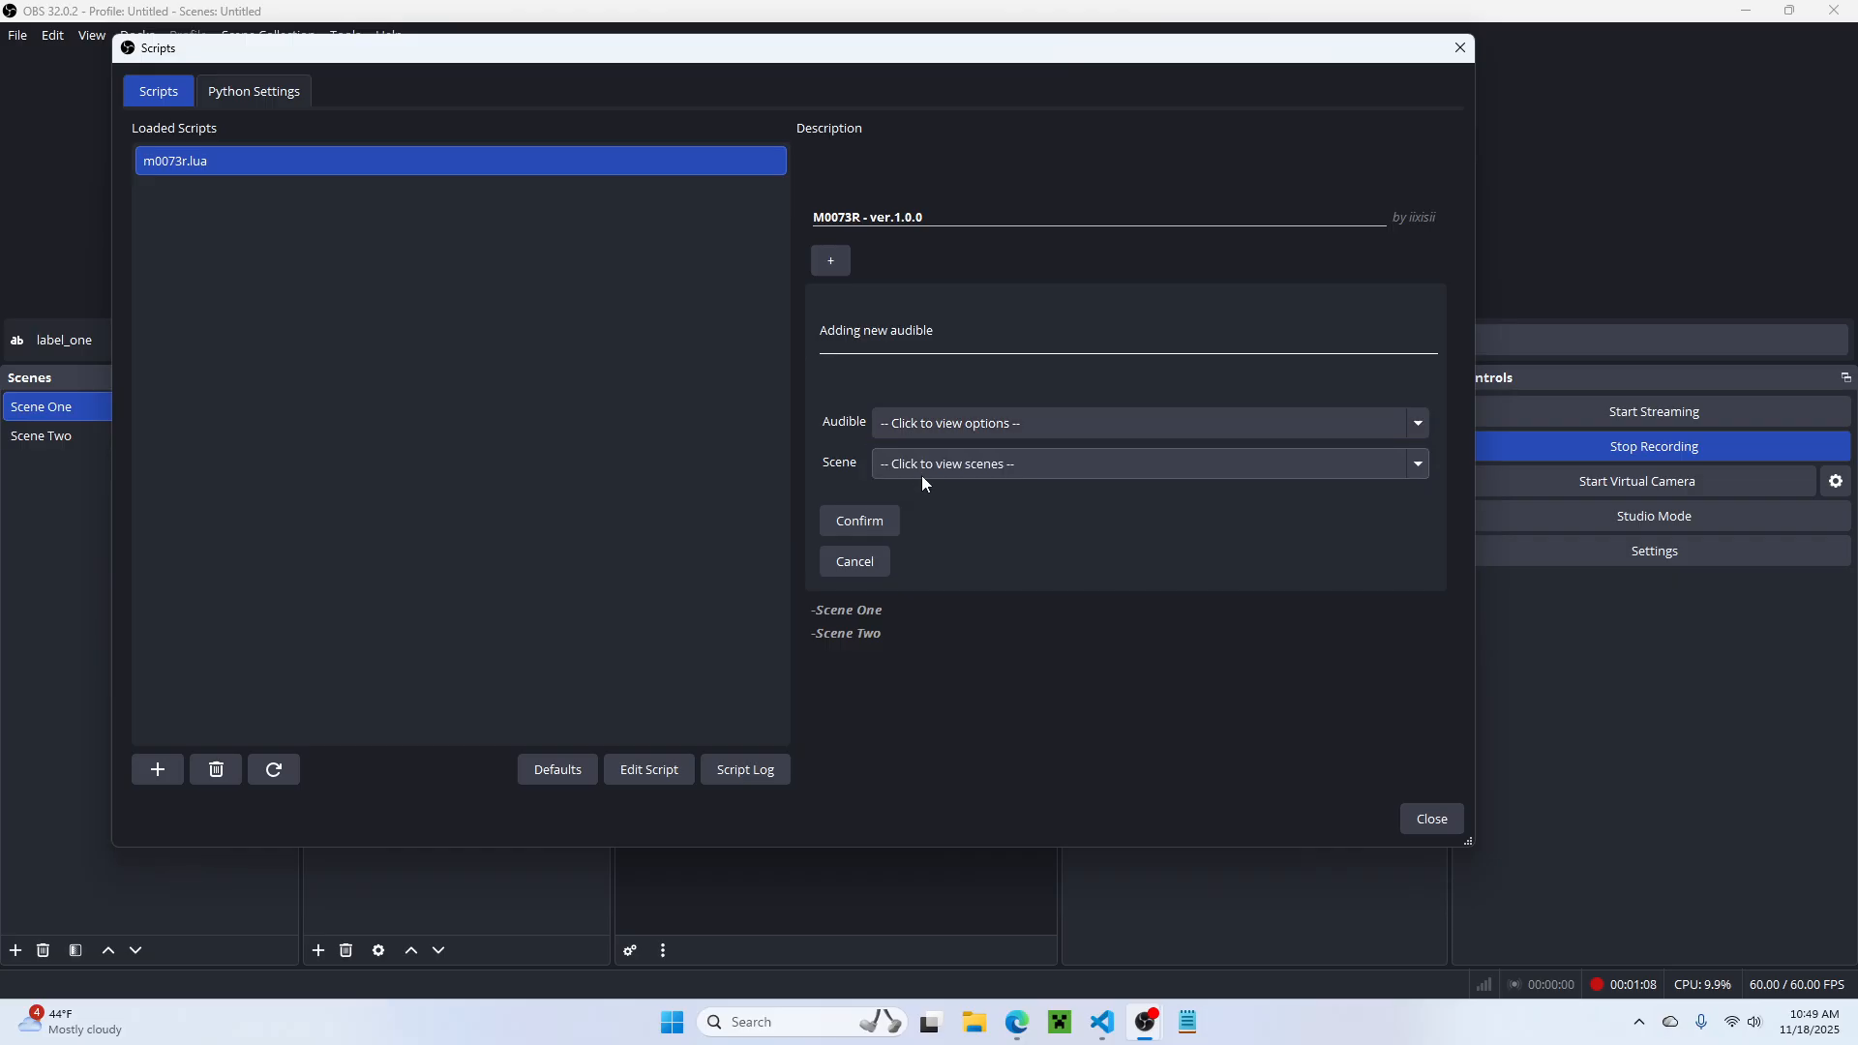
{"action": "left_click", "coordinate": [890, 464]}
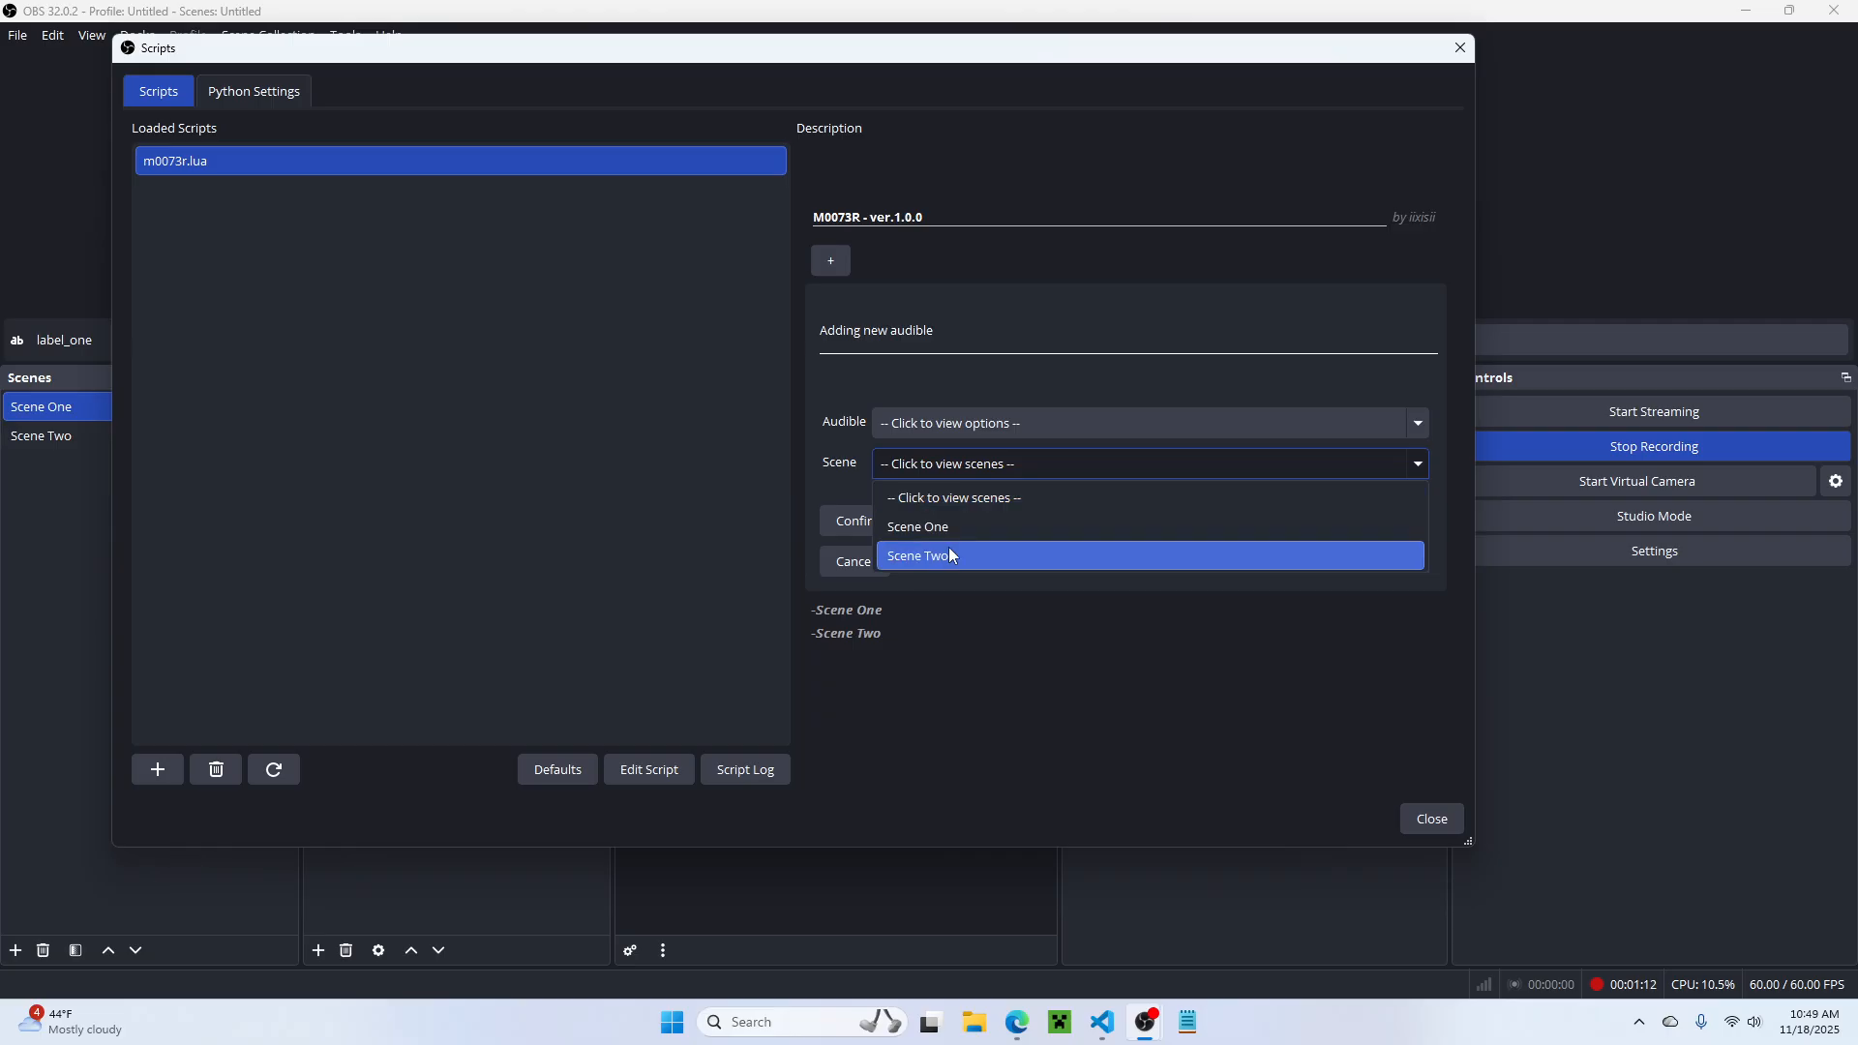
{"action": "left_click", "coordinate": [892, 429]}
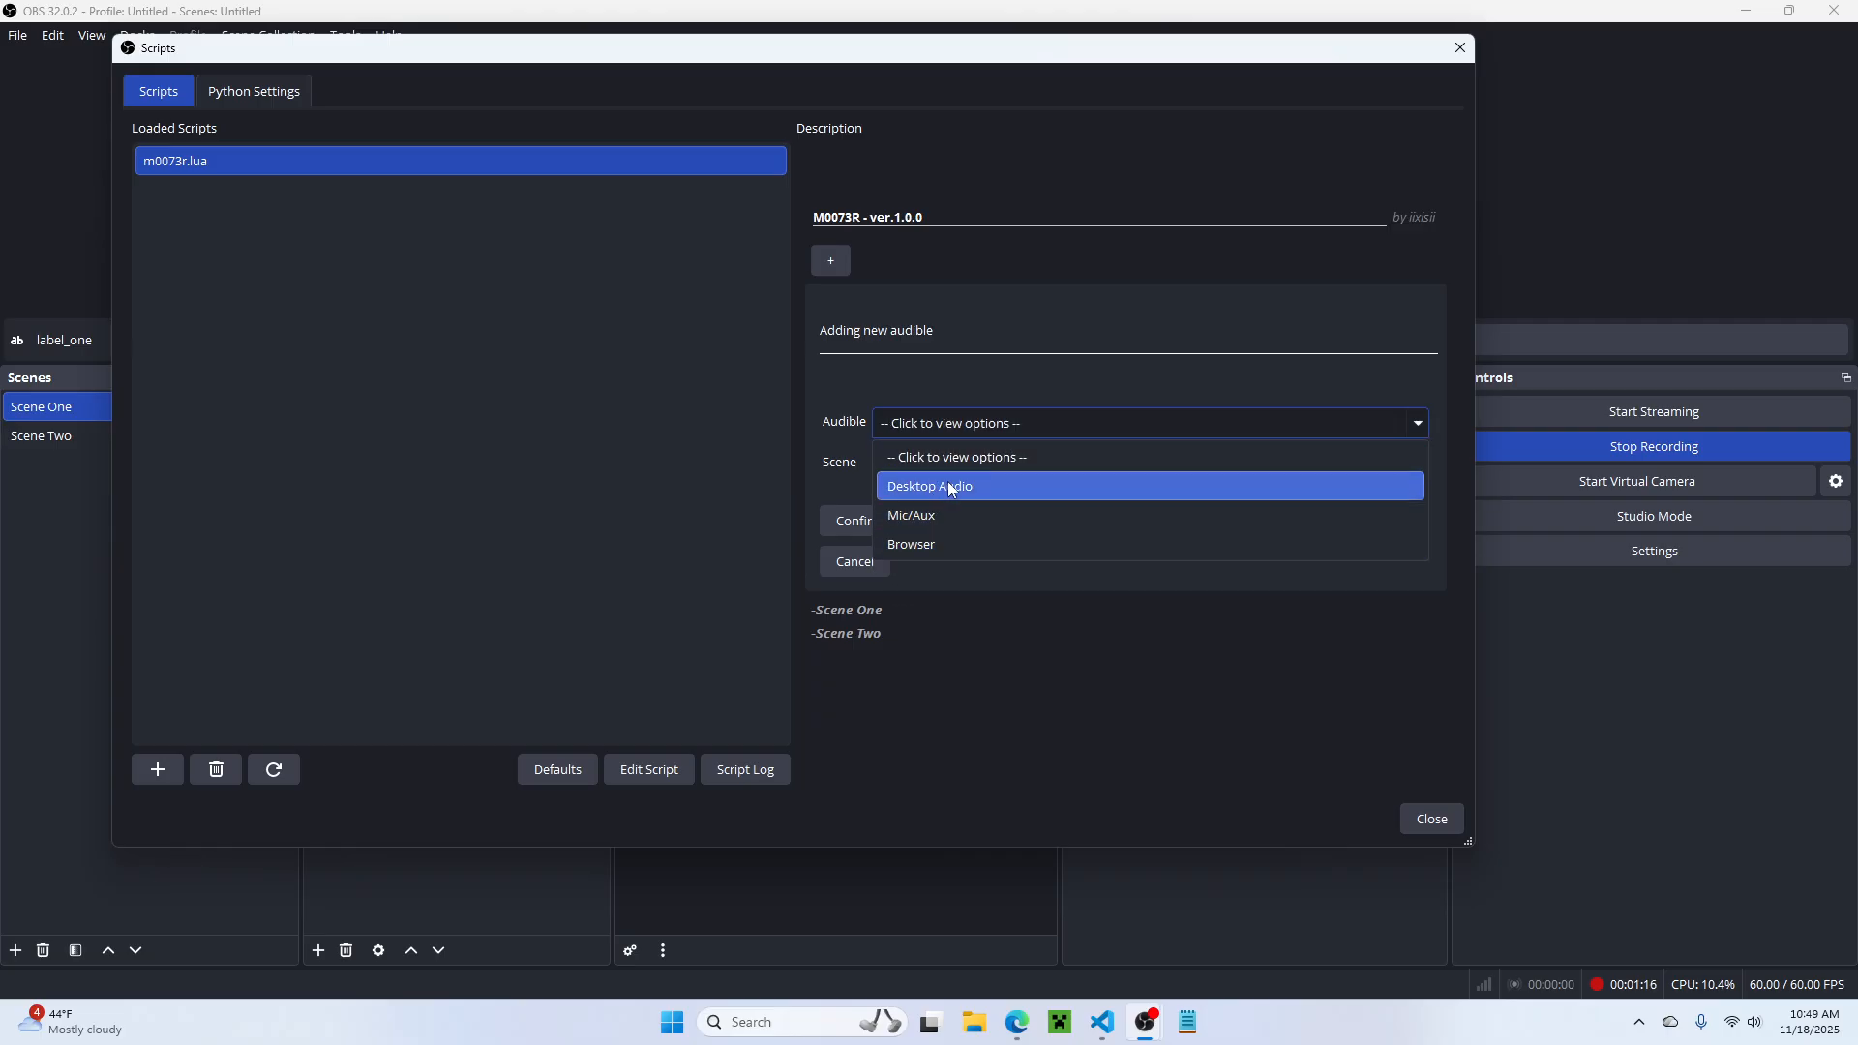
{"action": "left_click", "coordinate": [819, 362]}
Step: Add Mic/Aux as an audible for Scene One and reload the script
{"action": "left_click", "coordinate": [927, 423]}
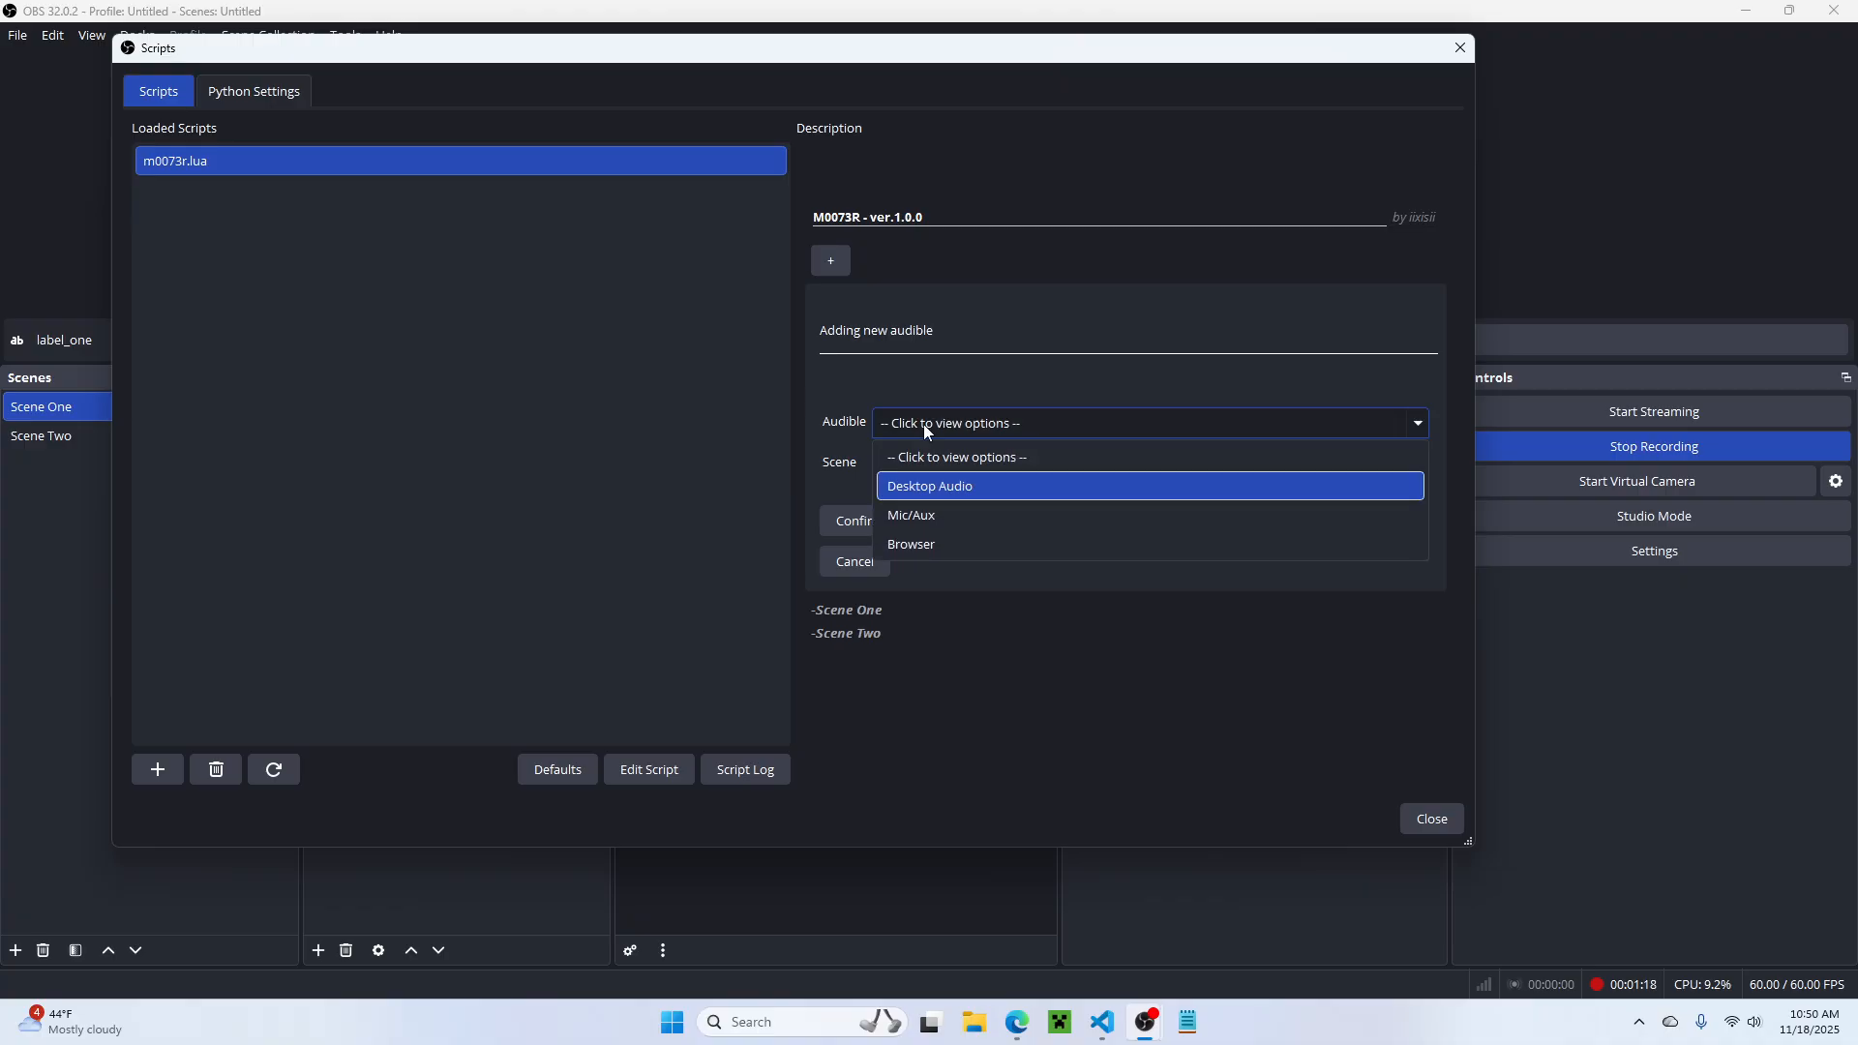
{"action": "left_click", "coordinate": [916, 515]}
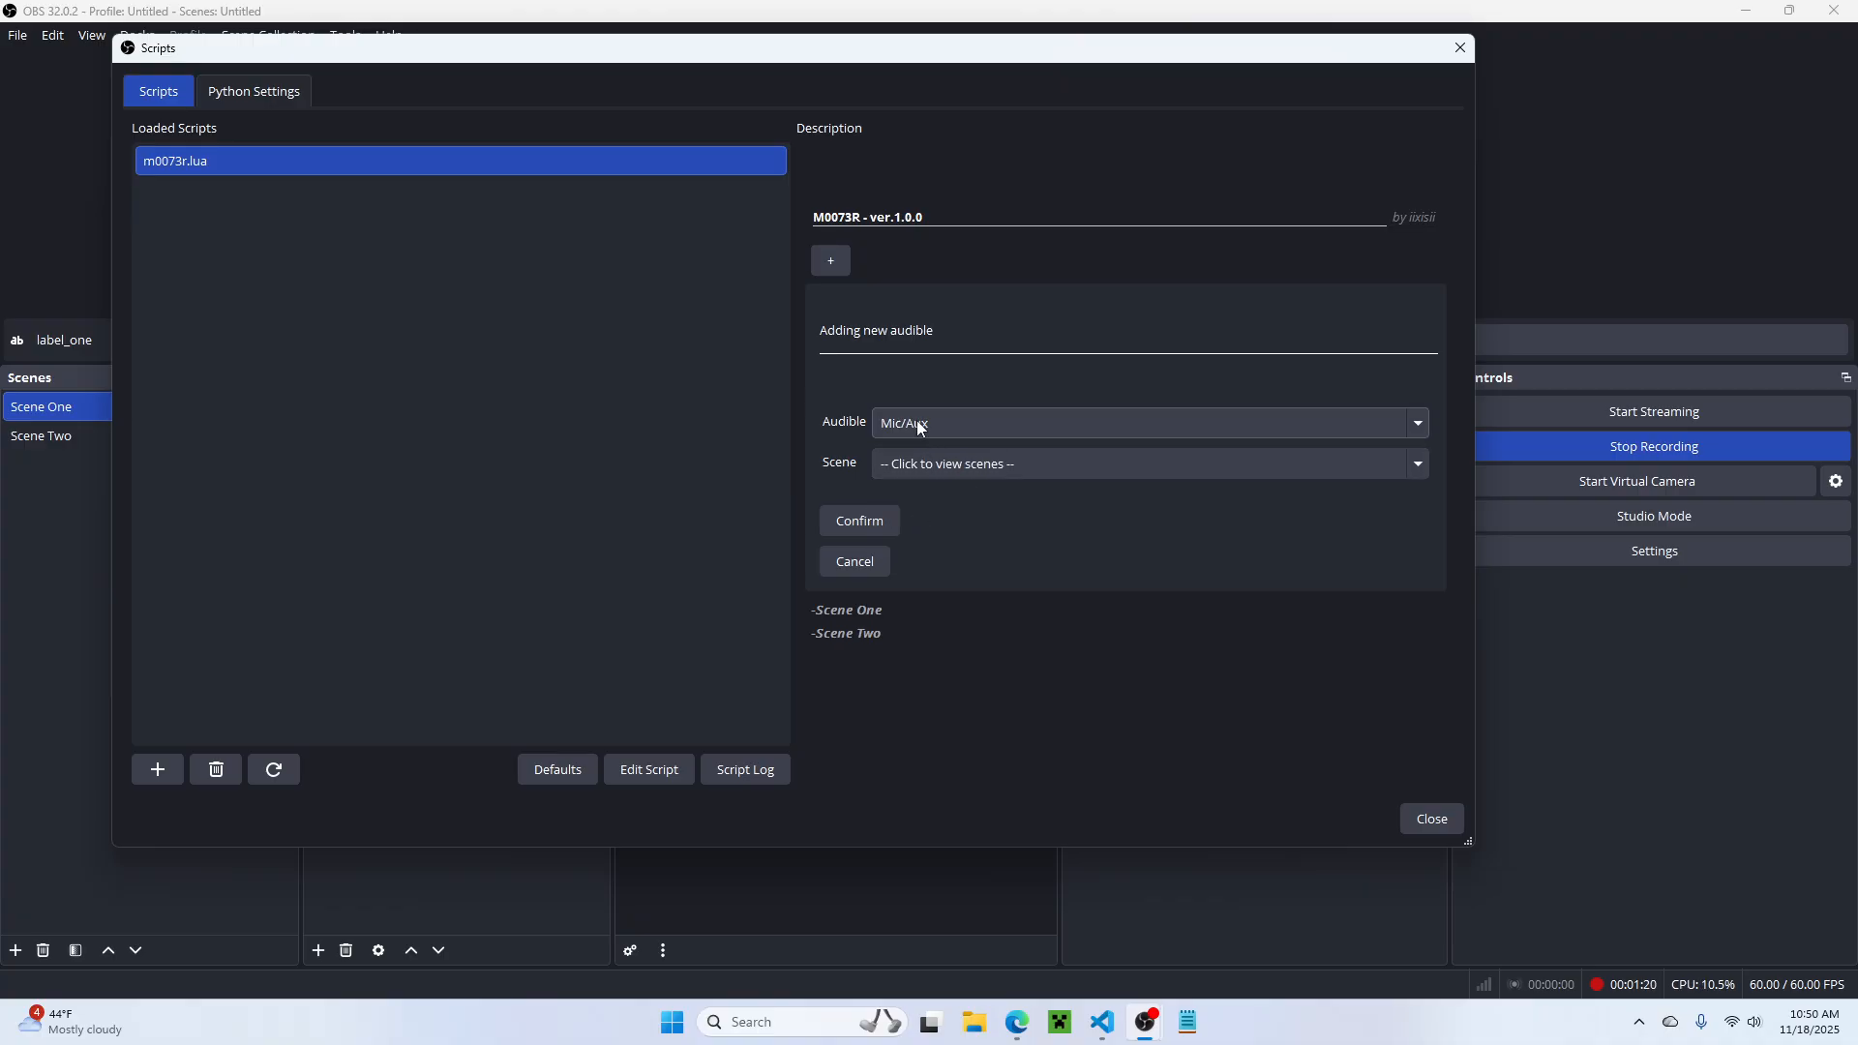
{"action": "left_click", "coordinate": [917, 426]}
{"action": "left_click", "coordinate": [915, 505]}
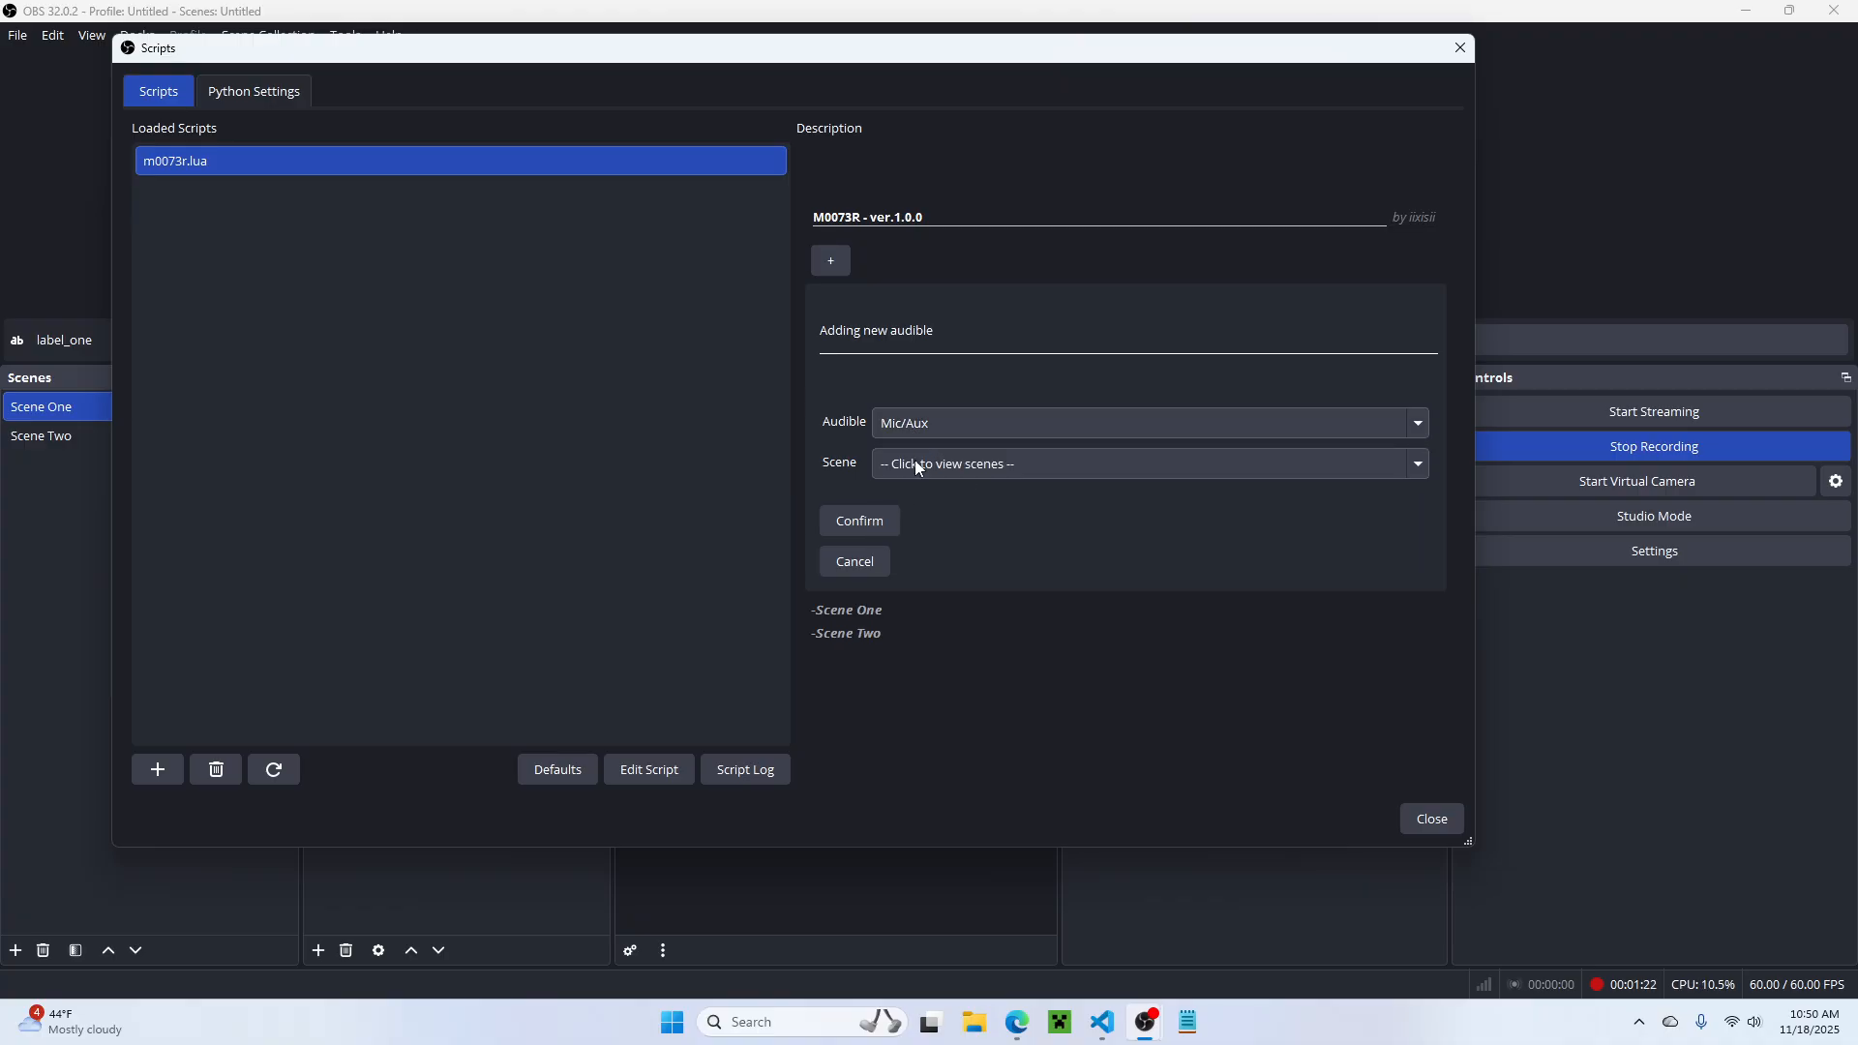
{"action": "left_click", "coordinate": [914, 463]}
{"action": "left_click", "coordinate": [933, 519]}
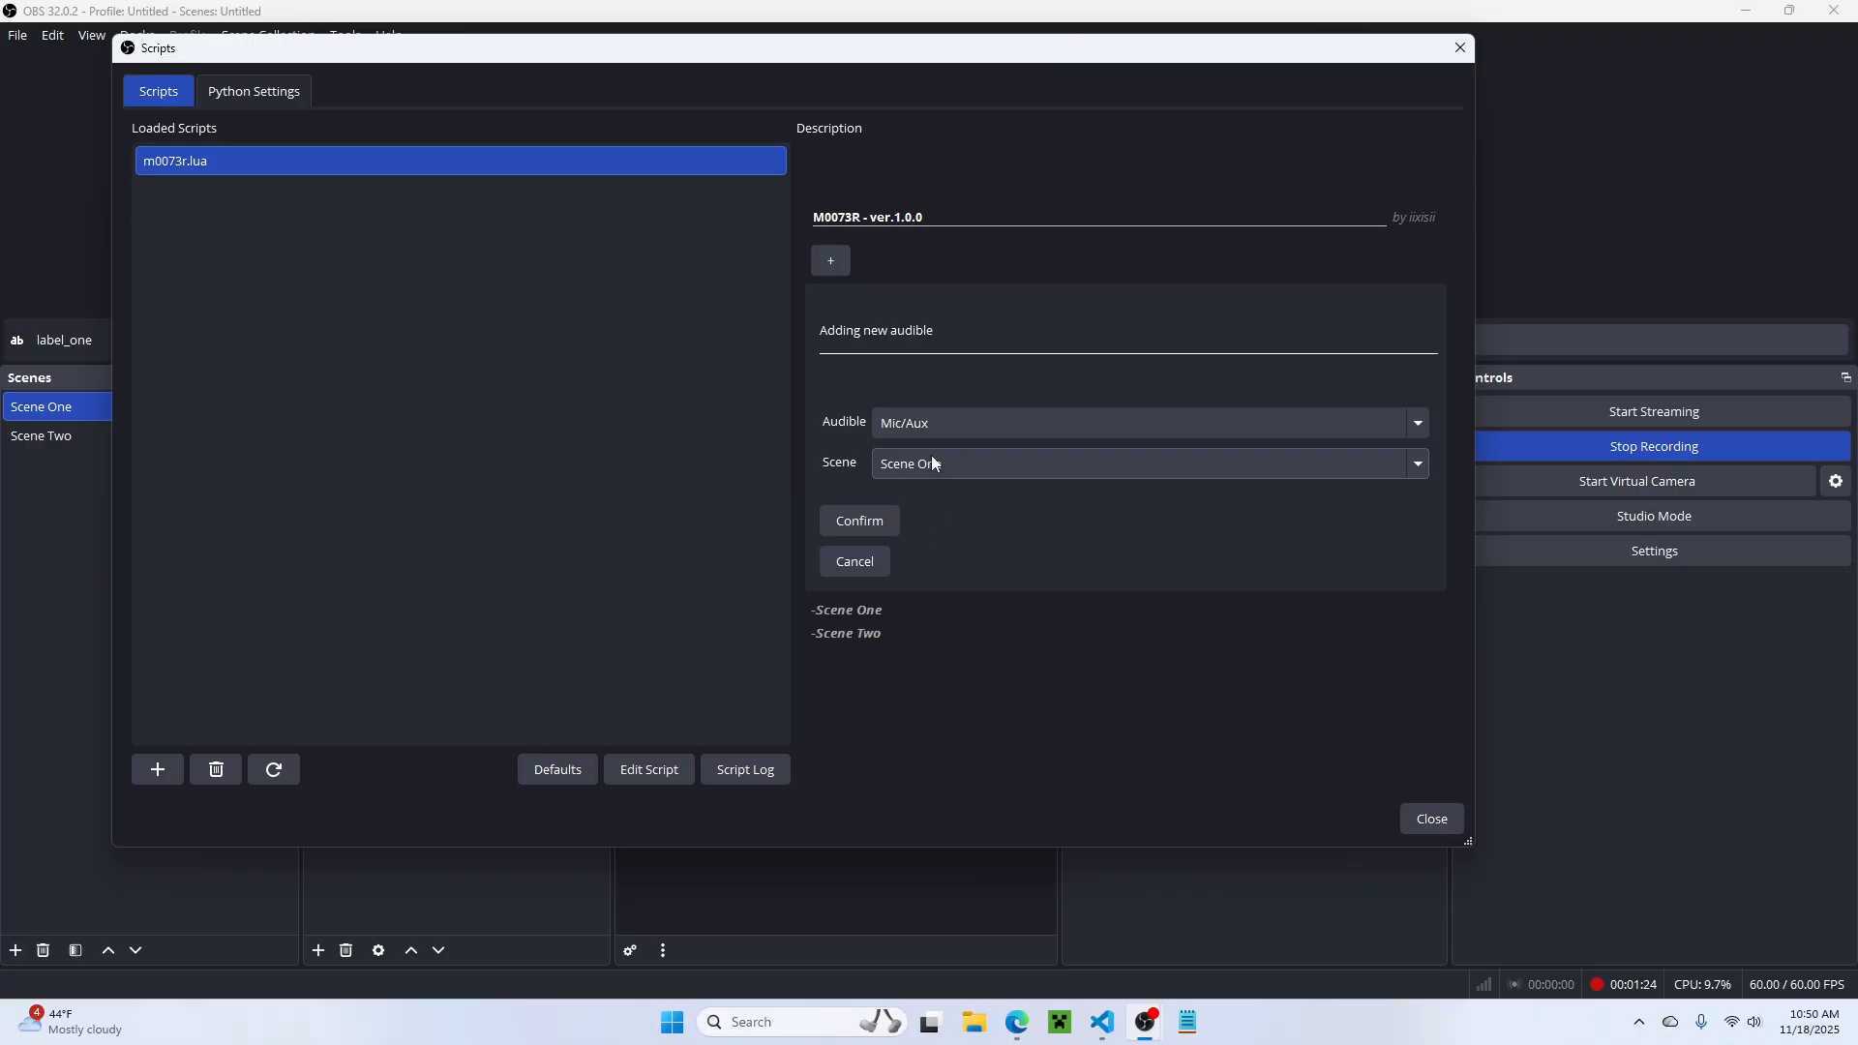
{"action": "left_click", "coordinate": [879, 527]}
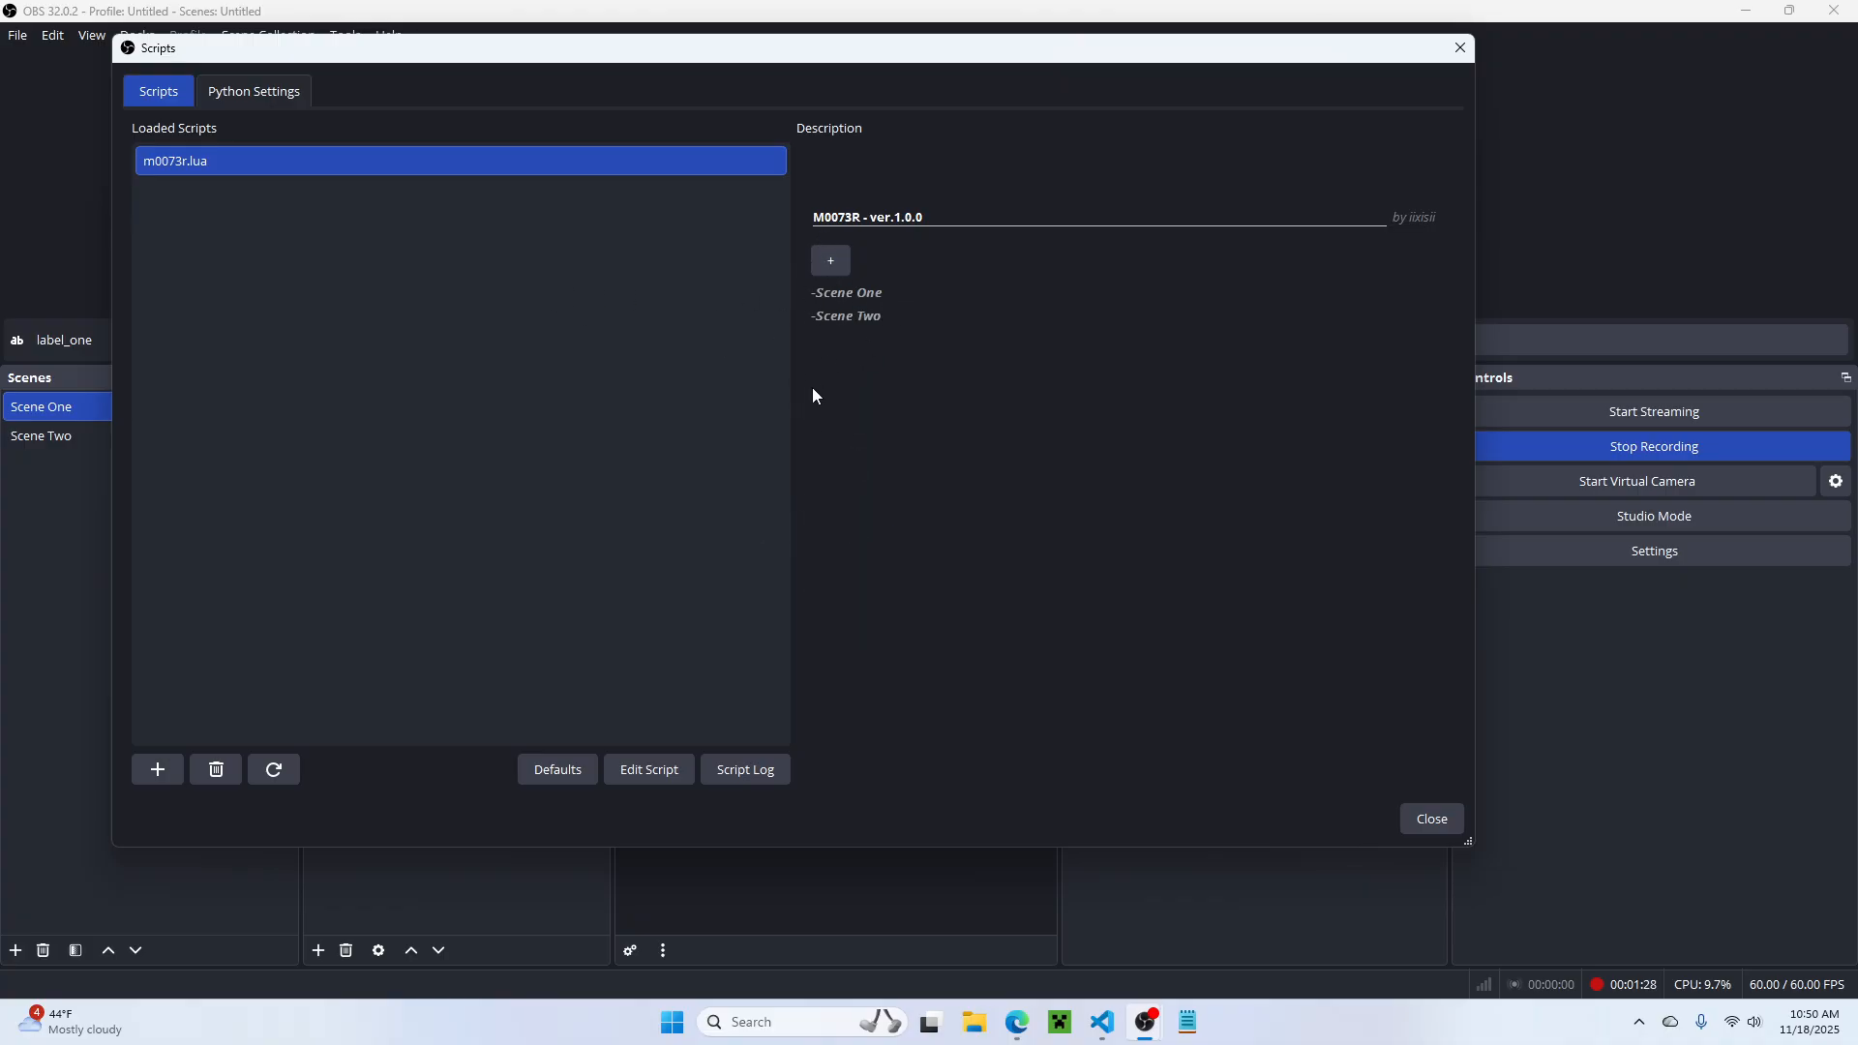
{"action": "left_click", "coordinate": [284, 771]}
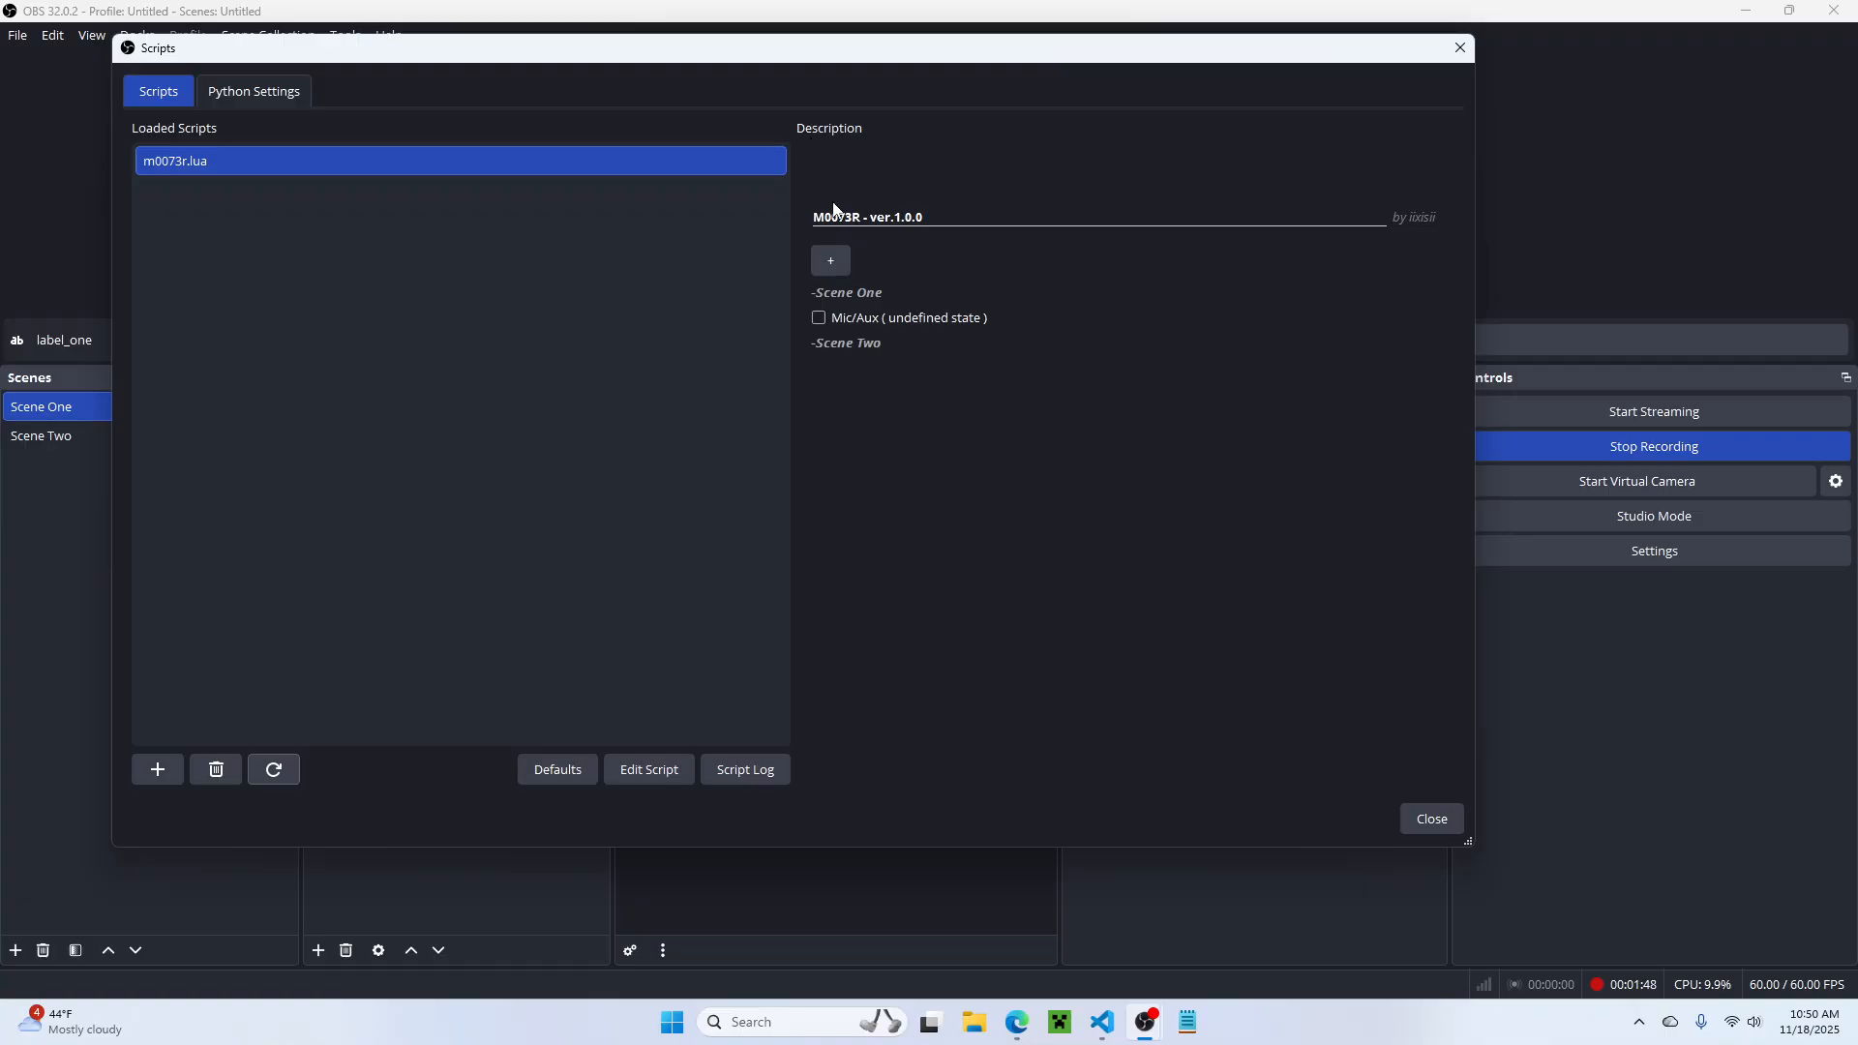
Step: Mute Mic/Aux for Scene One, then move and narrow the Scripts window to uncover the Audio Mixer
{"action": "left_click", "coordinate": [818, 318]}
{"action": "left_click_drag", "start_coordinate": [713, 57], "coordinate": [565, 645]}
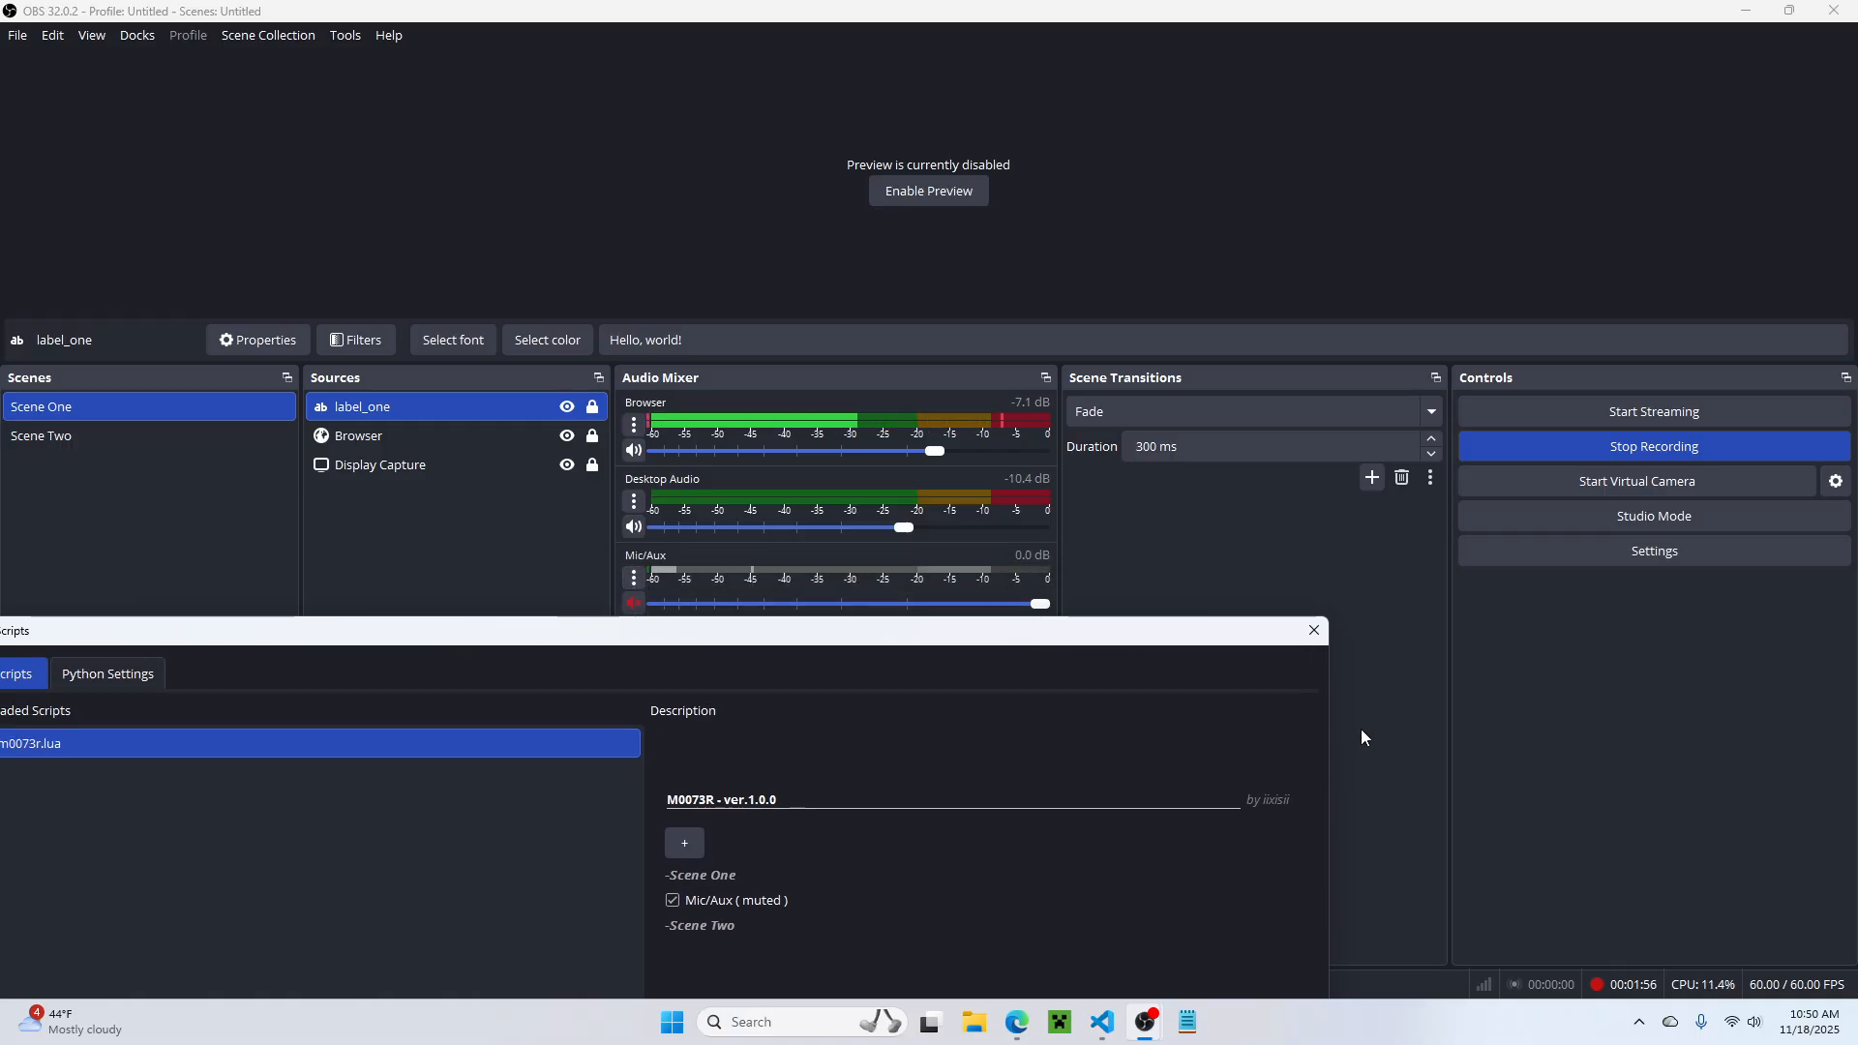
{"action": "left_click_drag", "start_coordinate": [1332, 717], "coordinate": [1124, 658]}
{"action": "left_click_drag", "start_coordinate": [956, 639], "coordinate": [1531, 60]}
{"action": "left_click_drag", "start_coordinate": [542, 253], "coordinate": [1016, 283]}
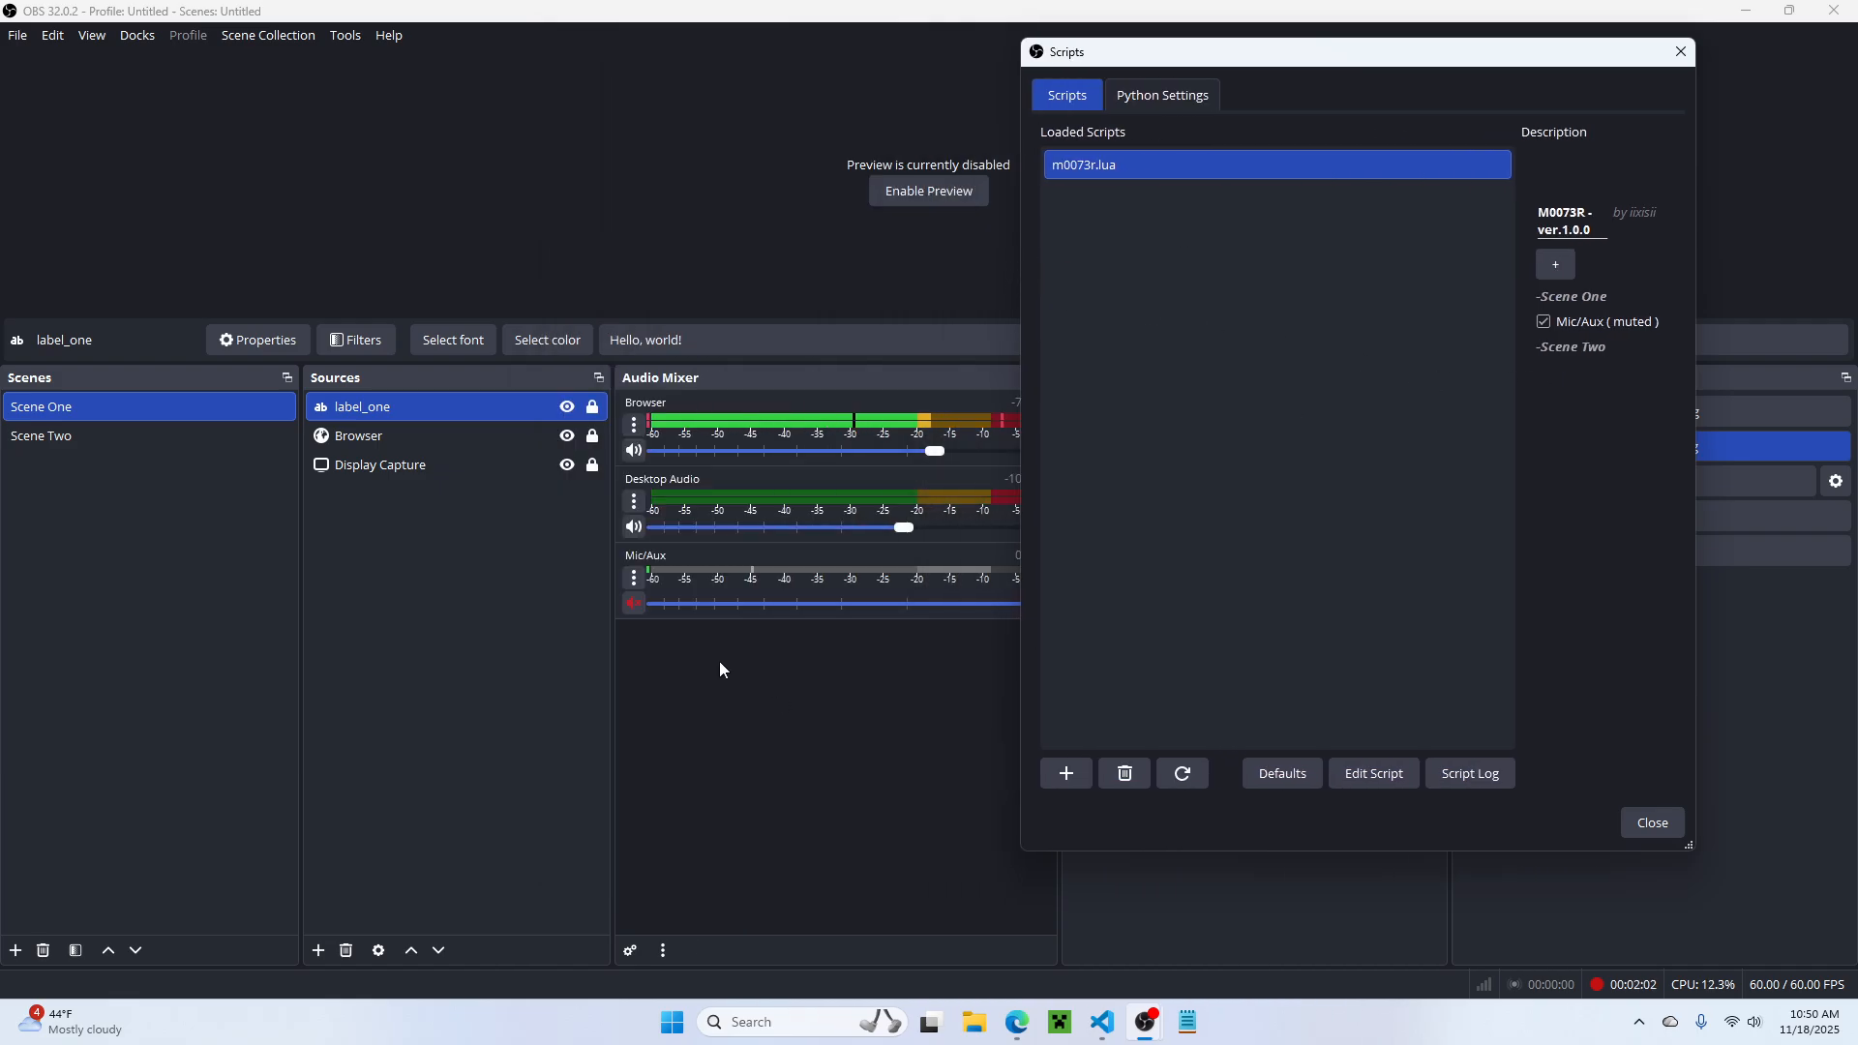
Step: Unmute Mic/Aux for Scene One and widen the Scripts window again
{"action": "left_click", "coordinate": [1544, 323]}
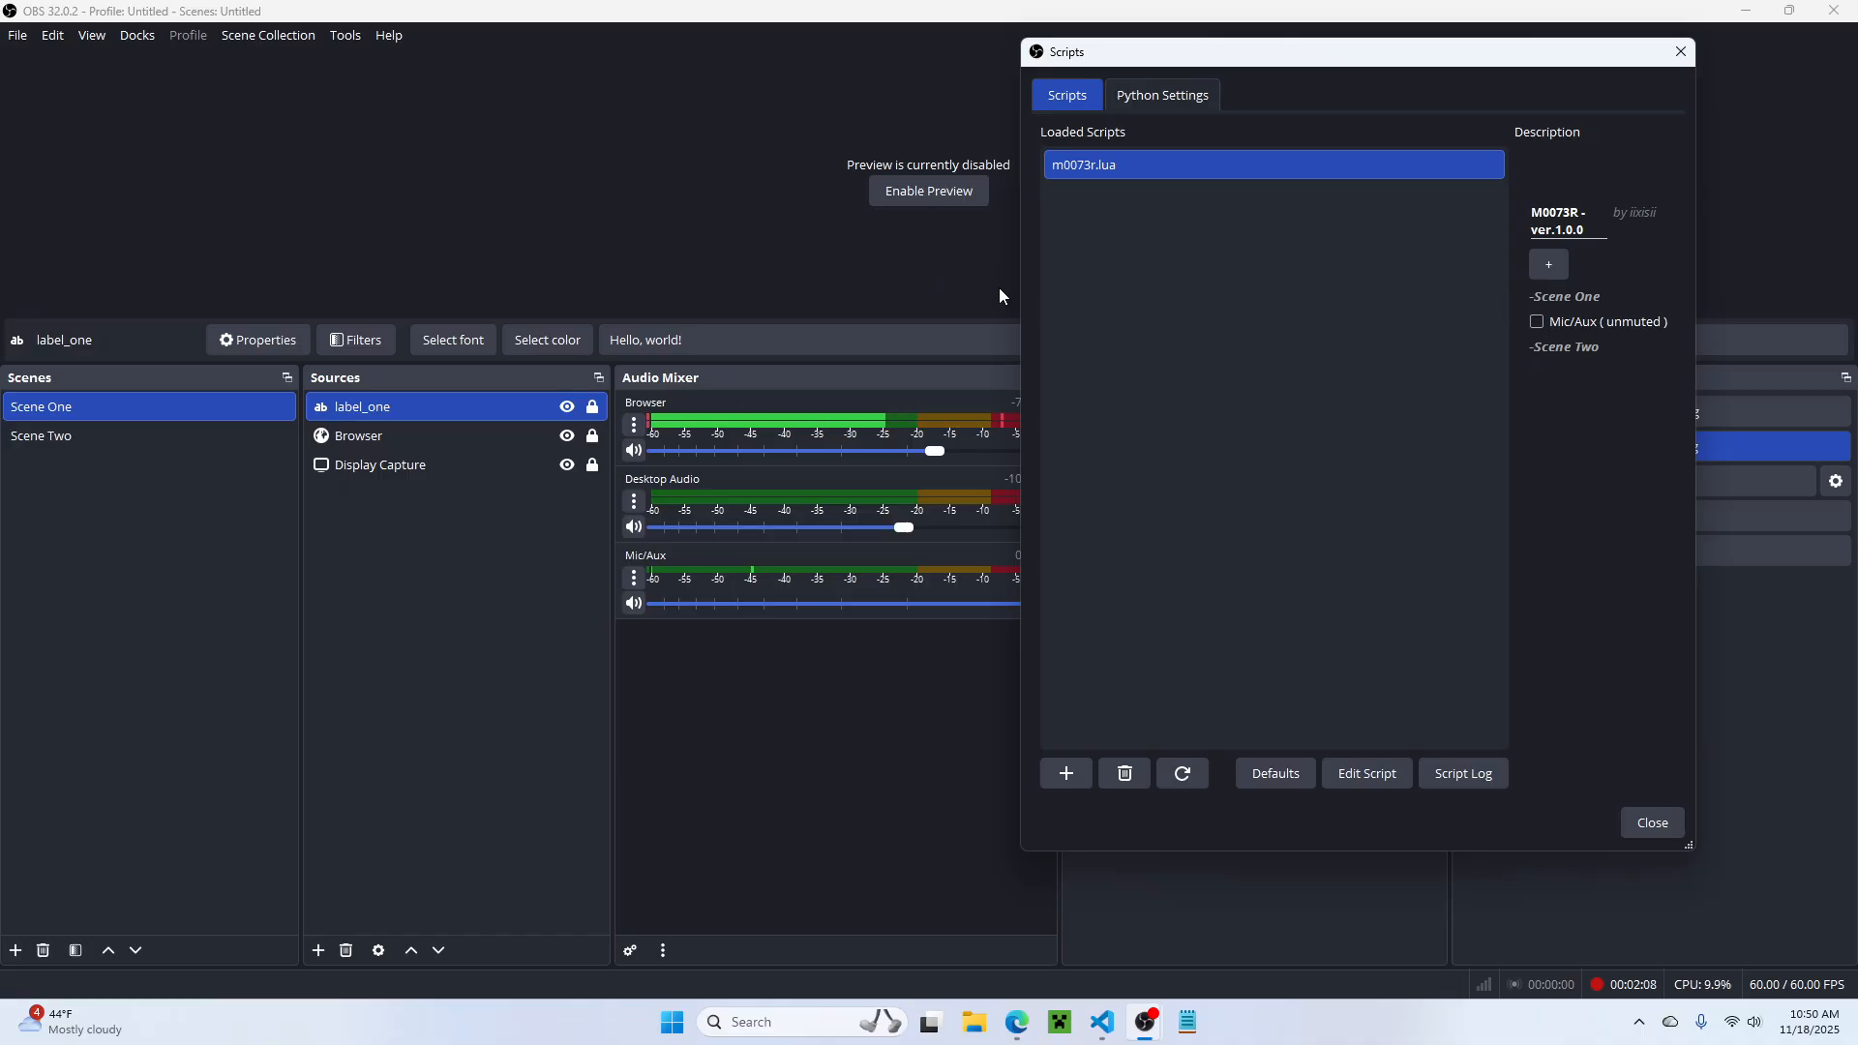
{"action": "left_click_drag", "start_coordinate": [1015, 280], "coordinate": [1041, 439]}
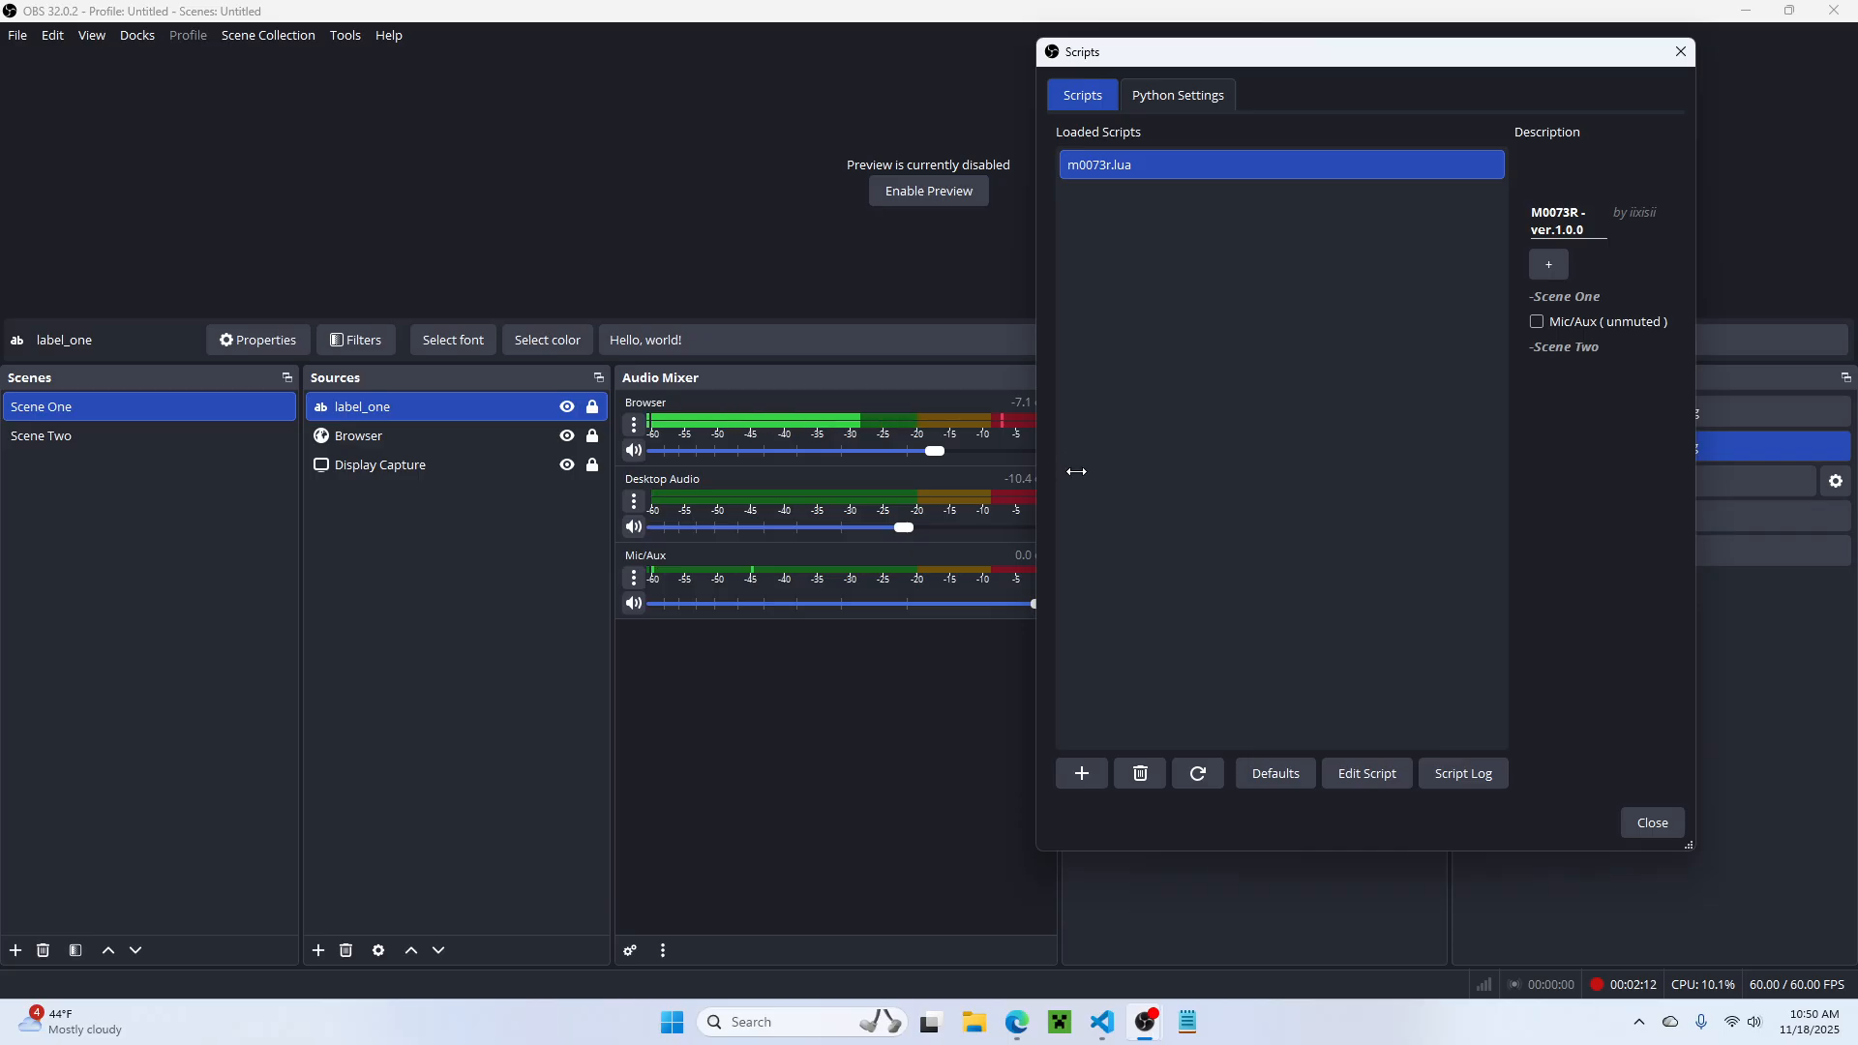
{"action": "left_click_drag", "start_coordinate": [1036, 327], "coordinate": [654, 431]}
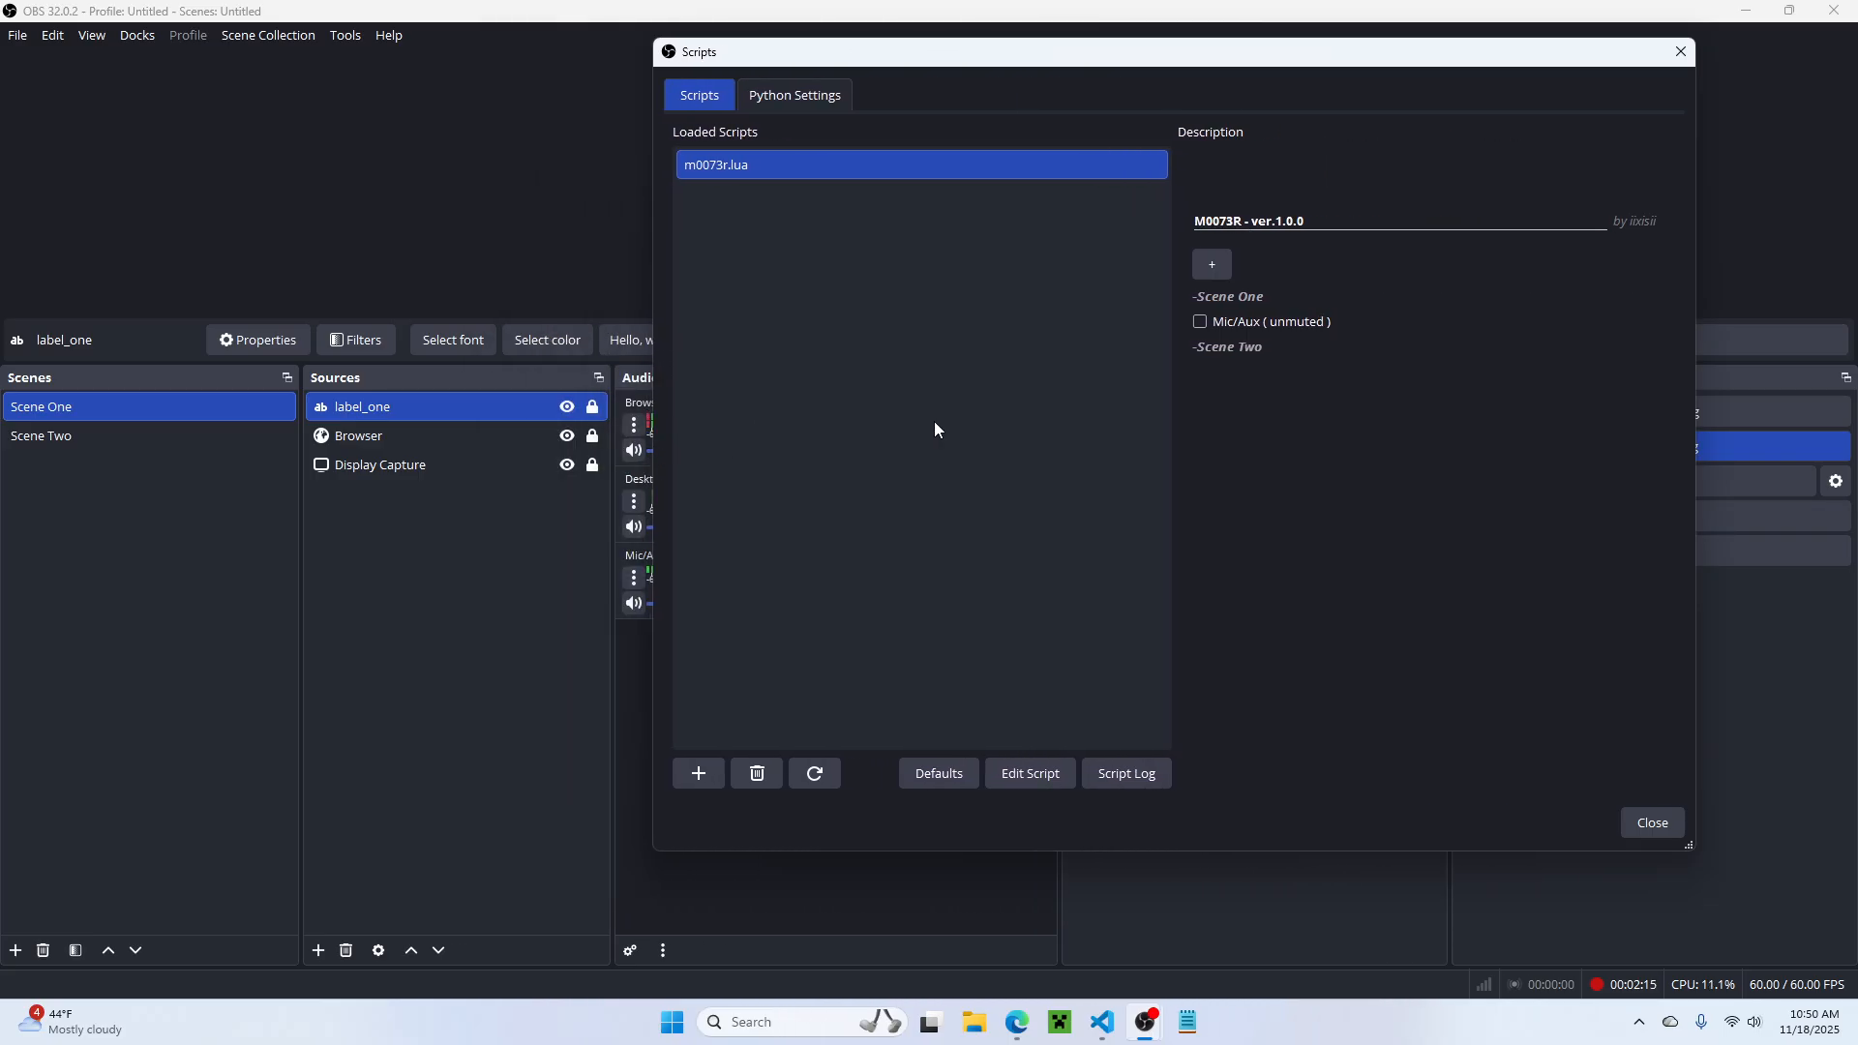
Step: Toggle Mic/Aux for Scene One to muted and back to unmuted while repositioning the Scripts window
{"action": "left_click", "coordinate": [1246, 328]}
{"action": "left_click_drag", "start_coordinate": [851, 61], "coordinate": [773, 113]}
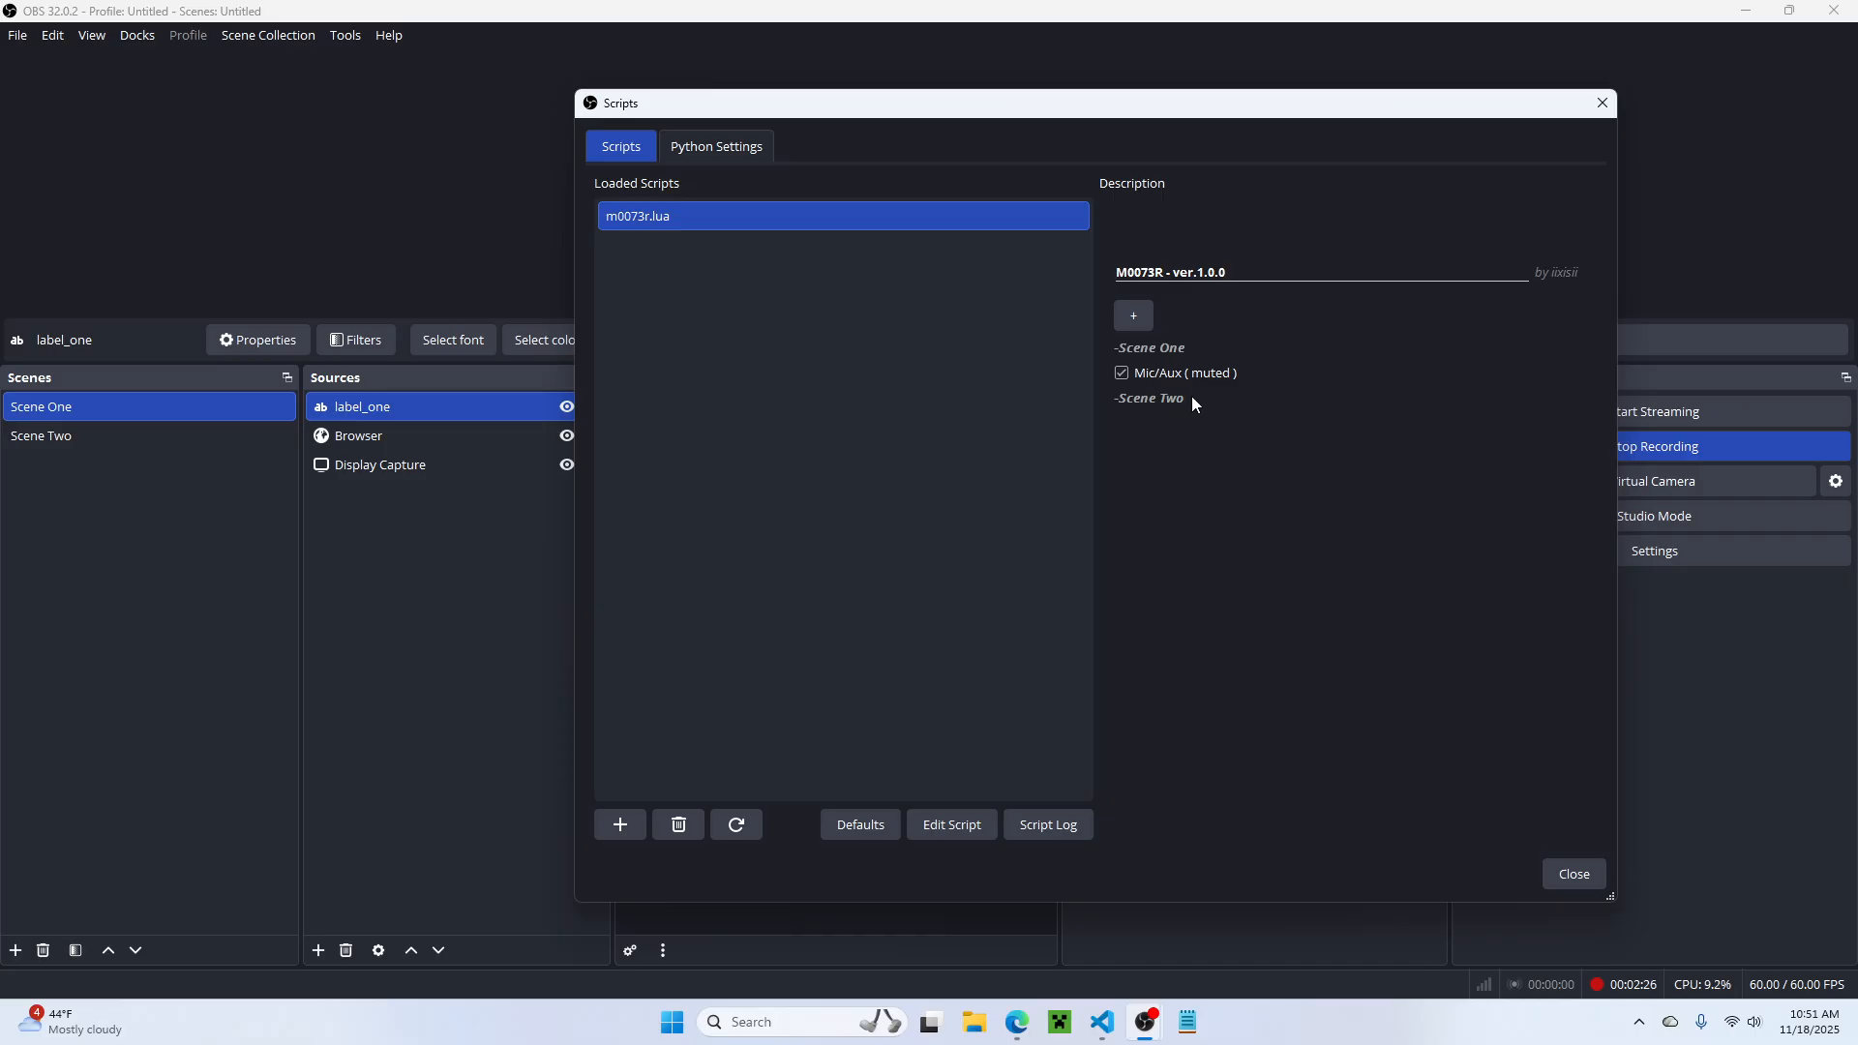
{"action": "left_click", "coordinate": [1122, 376]}
{"action": "left_click_drag", "start_coordinate": [1035, 112], "coordinate": [1119, 103]}
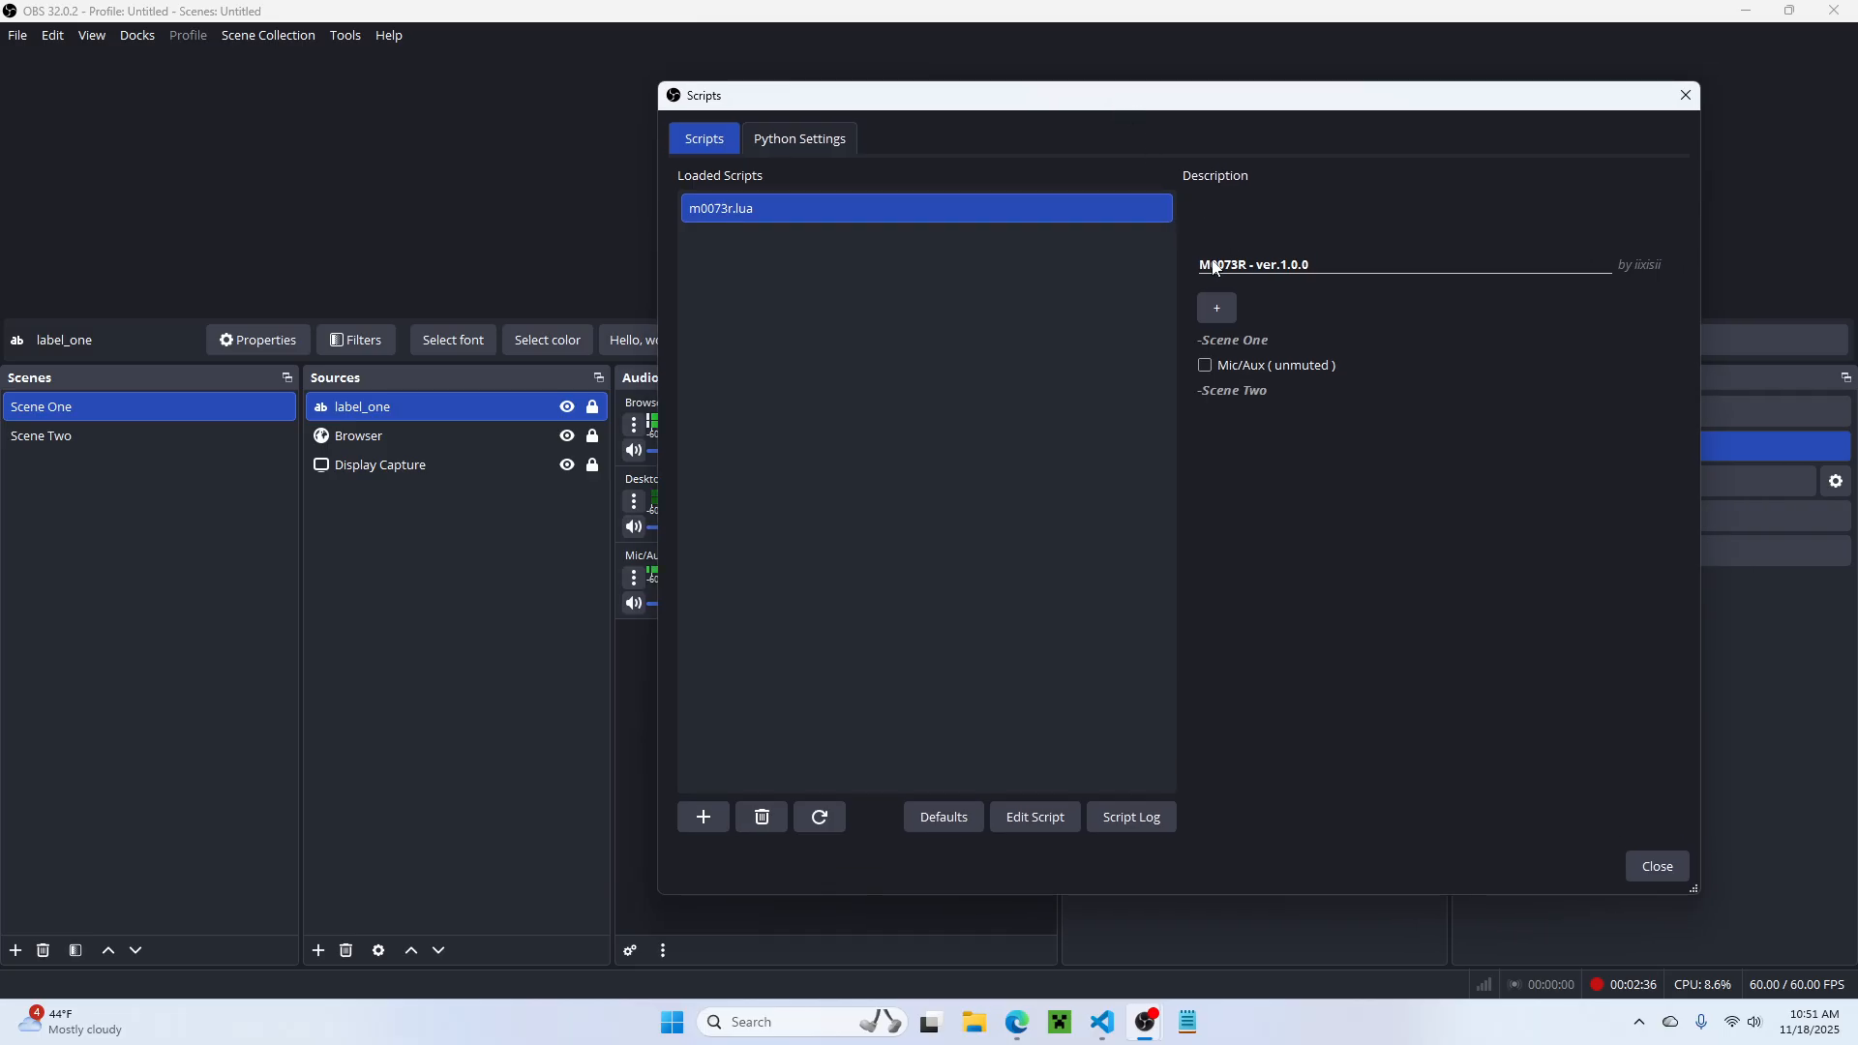
Step: Add Desktop Audio as an audible for Scene One, reload the script and set the new entry to unmuted
{"action": "left_click", "coordinate": [1214, 308]}
{"action": "left_click", "coordinate": [1318, 472]}
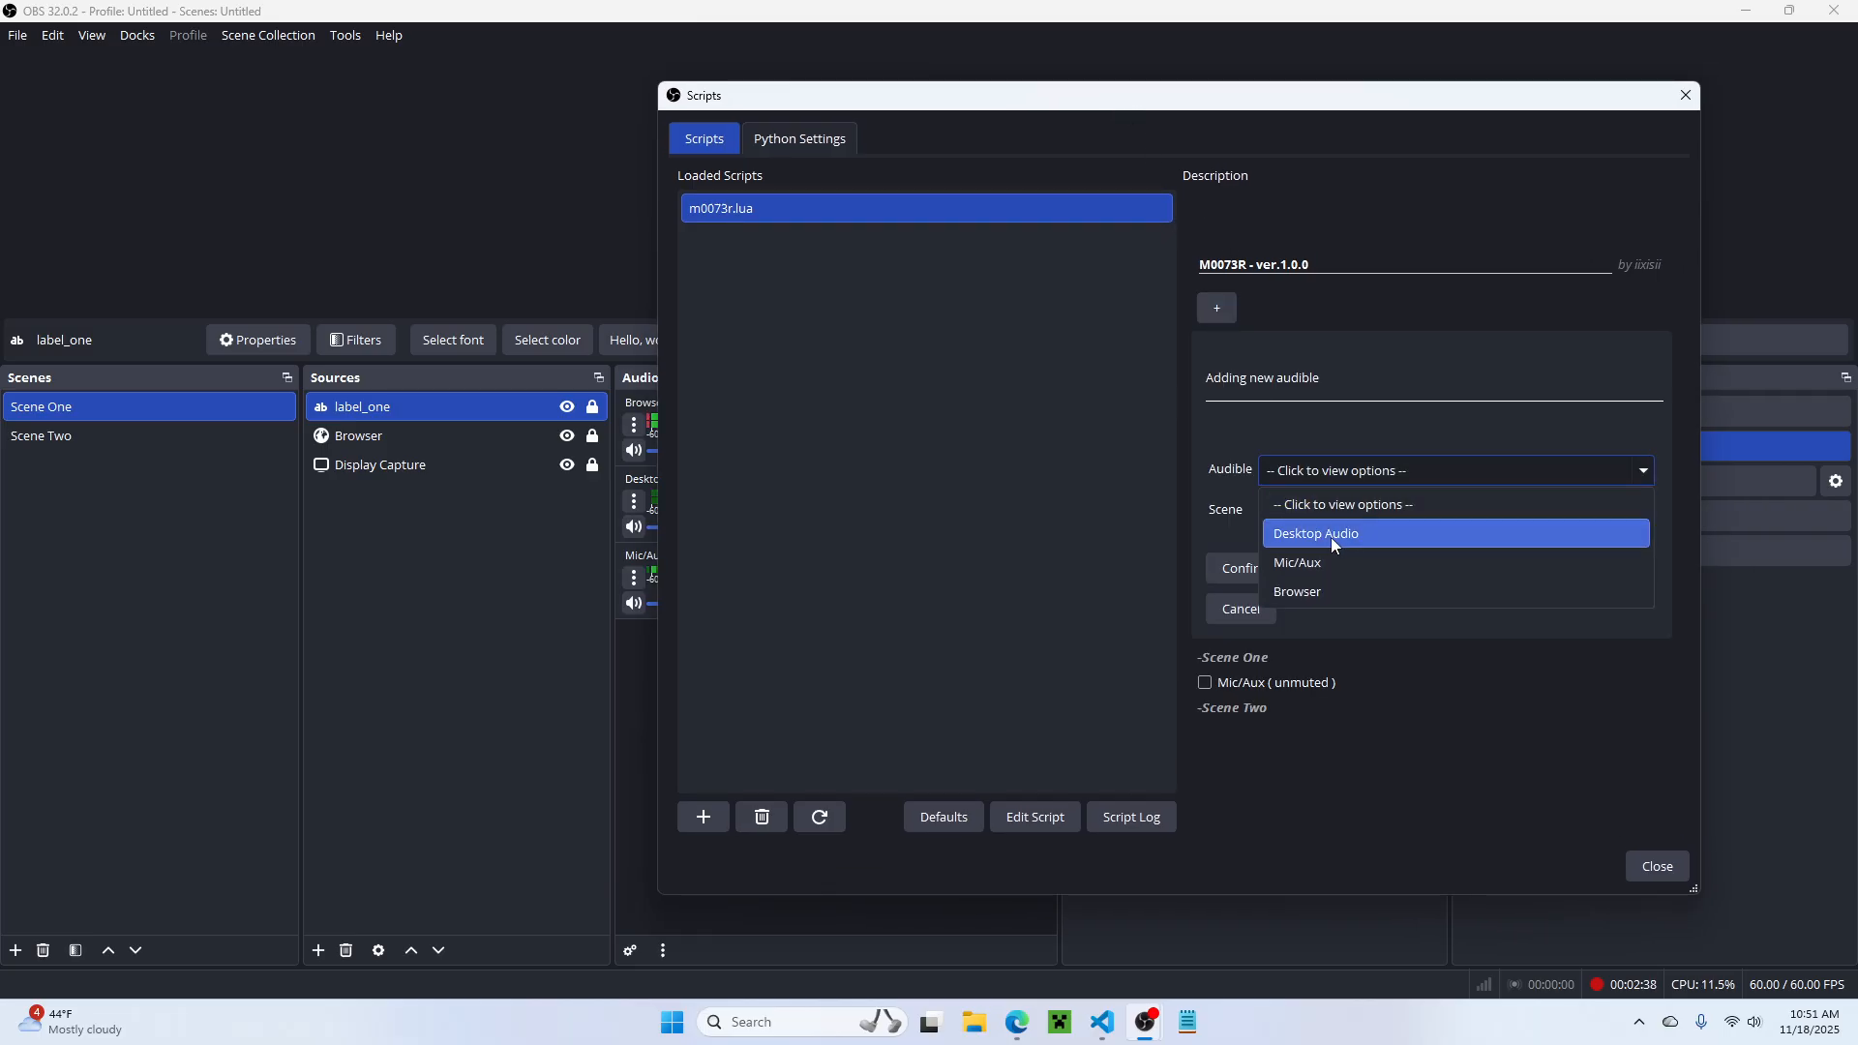
{"action": "left_click", "coordinate": [1328, 548]}
{"action": "left_click", "coordinate": [1309, 513]}
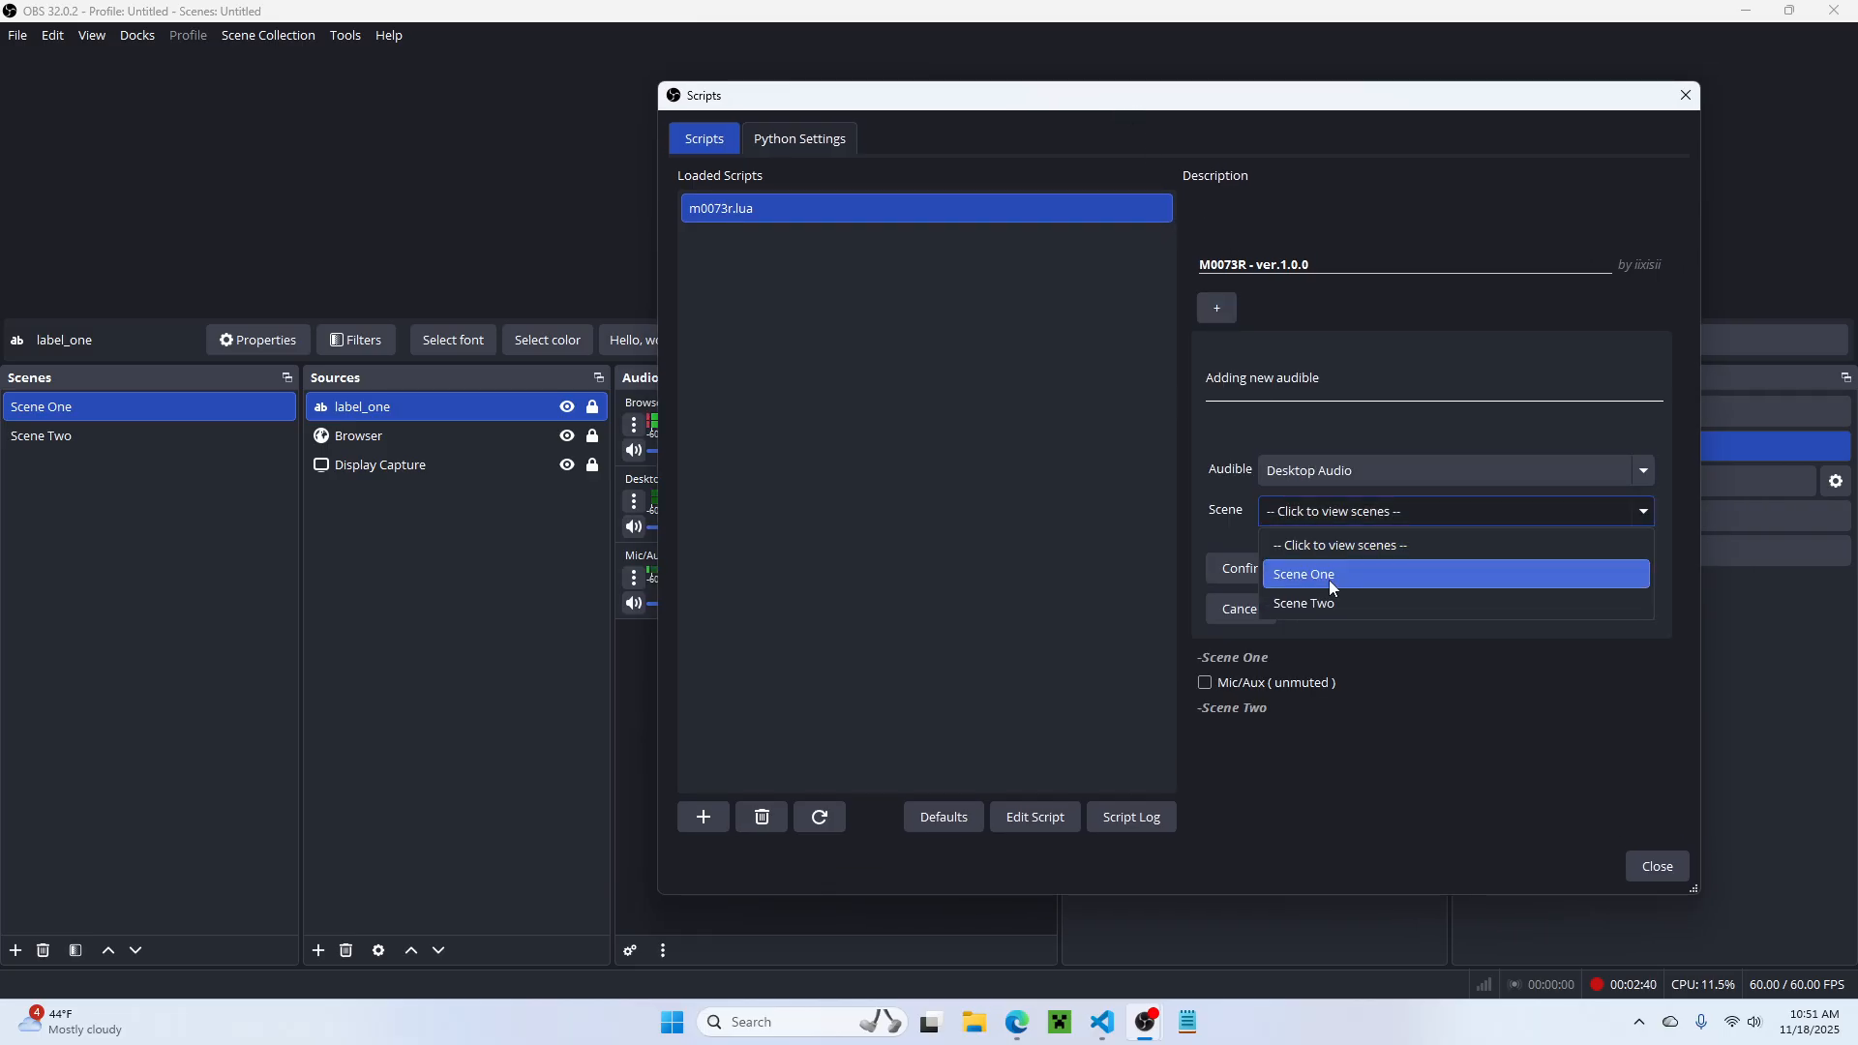
{"action": "left_click", "coordinate": [1327, 581]}
{"action": "left_click", "coordinate": [1287, 571]}
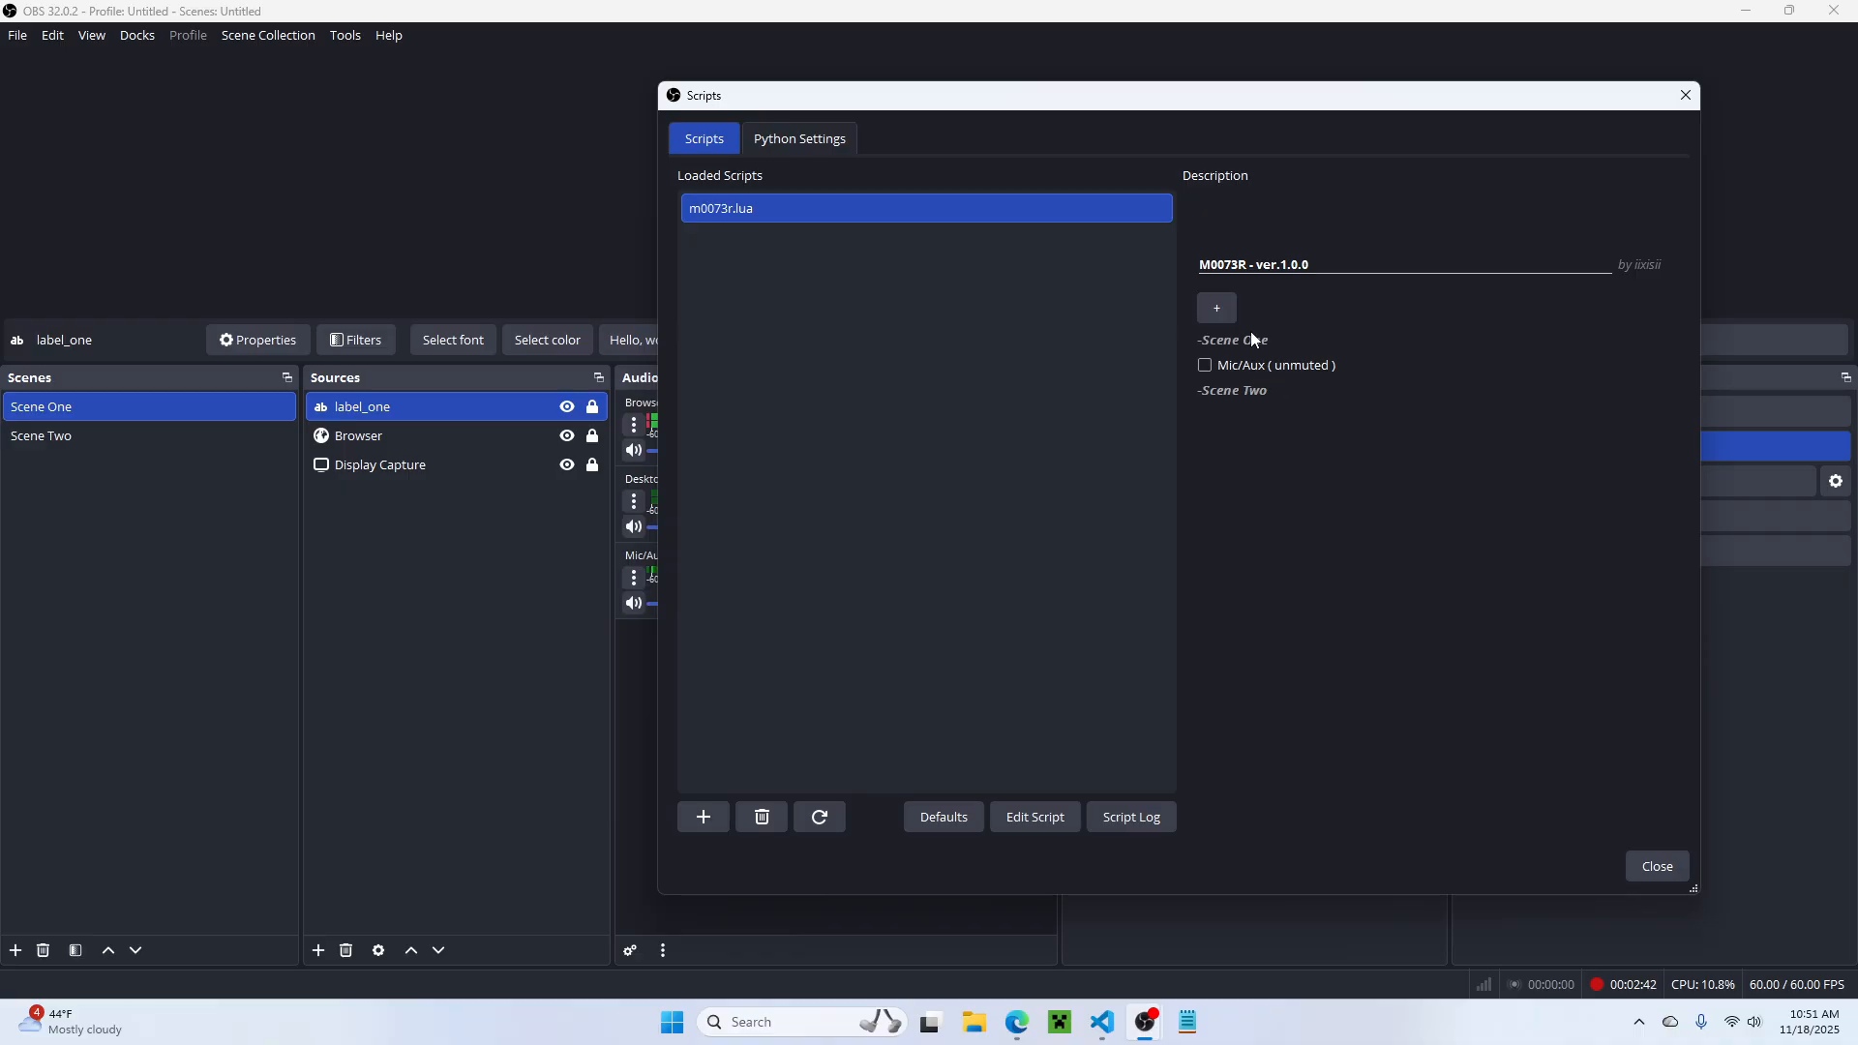
{"action": "left_click", "coordinate": [820, 816]}
{"action": "left_click", "coordinate": [1262, 397]}
{"action": "left_click", "coordinate": [1238, 396]}
Step: Add Desktop Audio as an audible for Scene Two
{"action": "left_click", "coordinate": [1204, 313]}
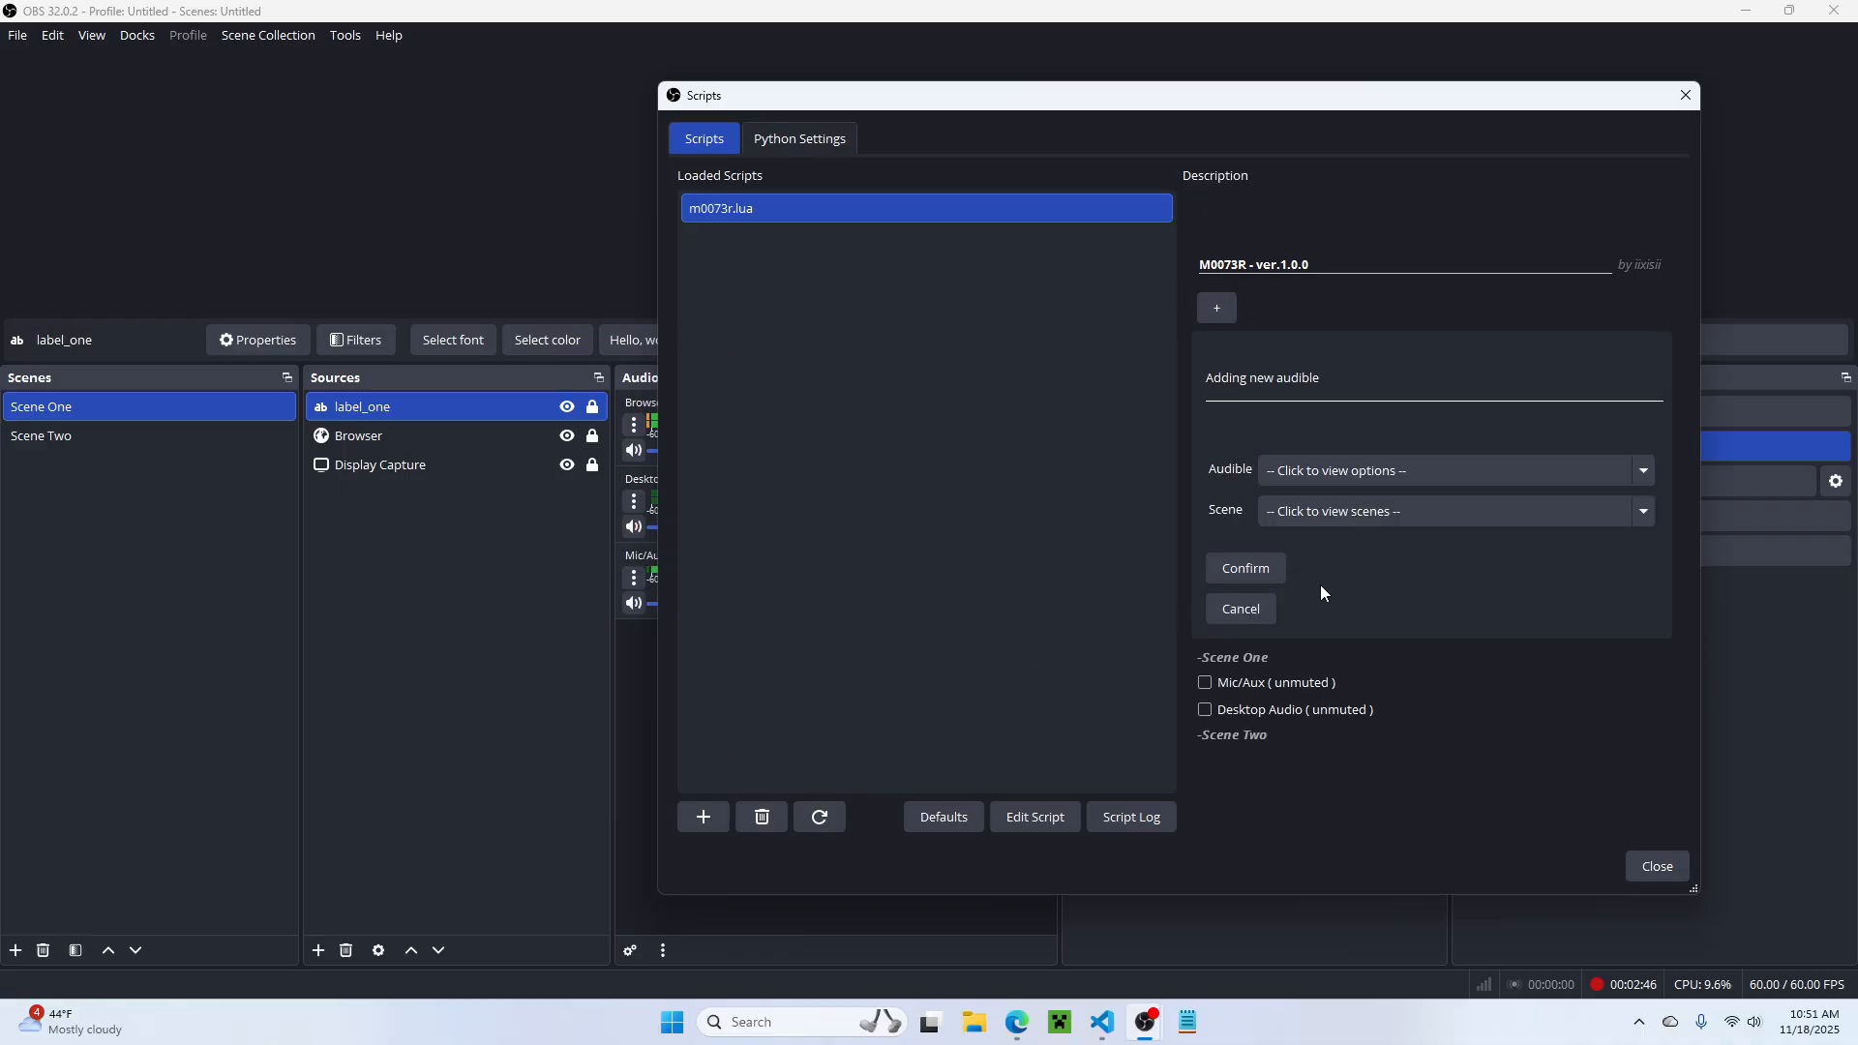
{"action": "left_click", "coordinate": [1309, 480]}
{"action": "left_click", "coordinate": [1311, 537]}
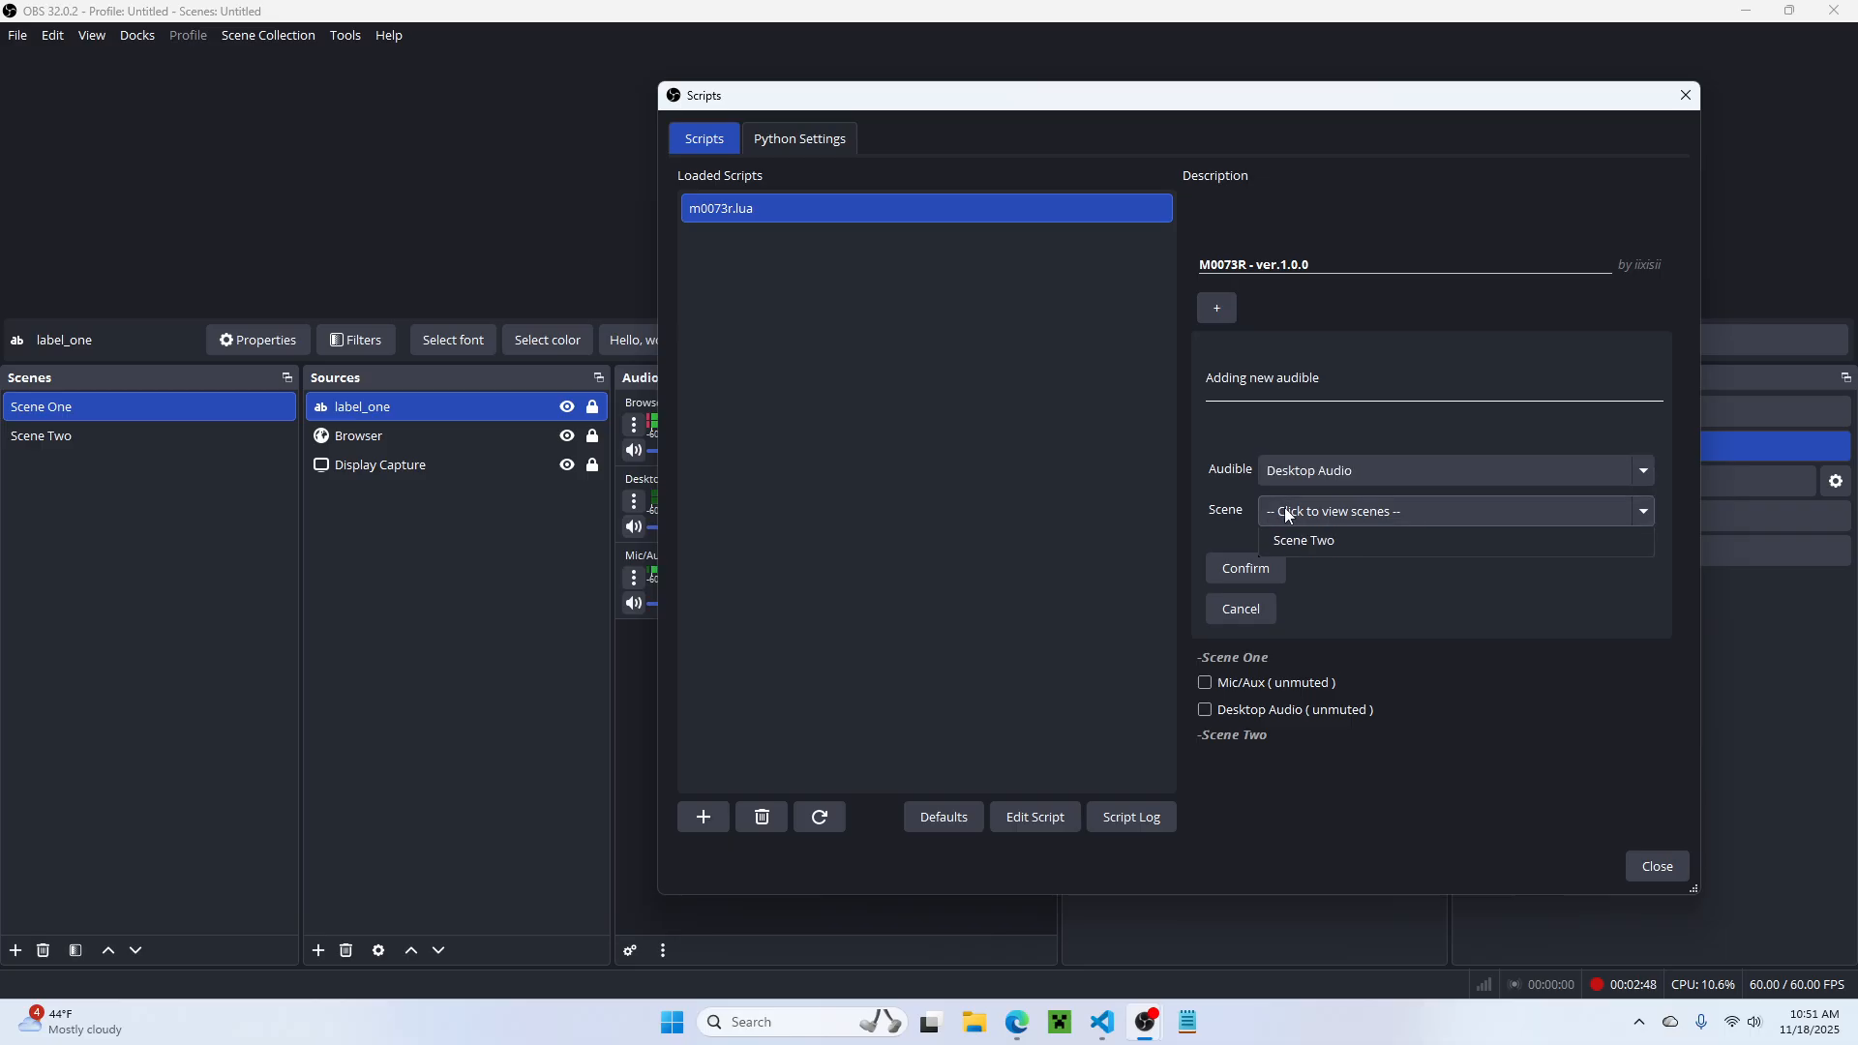
{"action": "left_click", "coordinate": [1285, 508]}
{"action": "left_click", "coordinate": [1314, 597]}
{"action": "left_click", "coordinate": [1241, 573]}
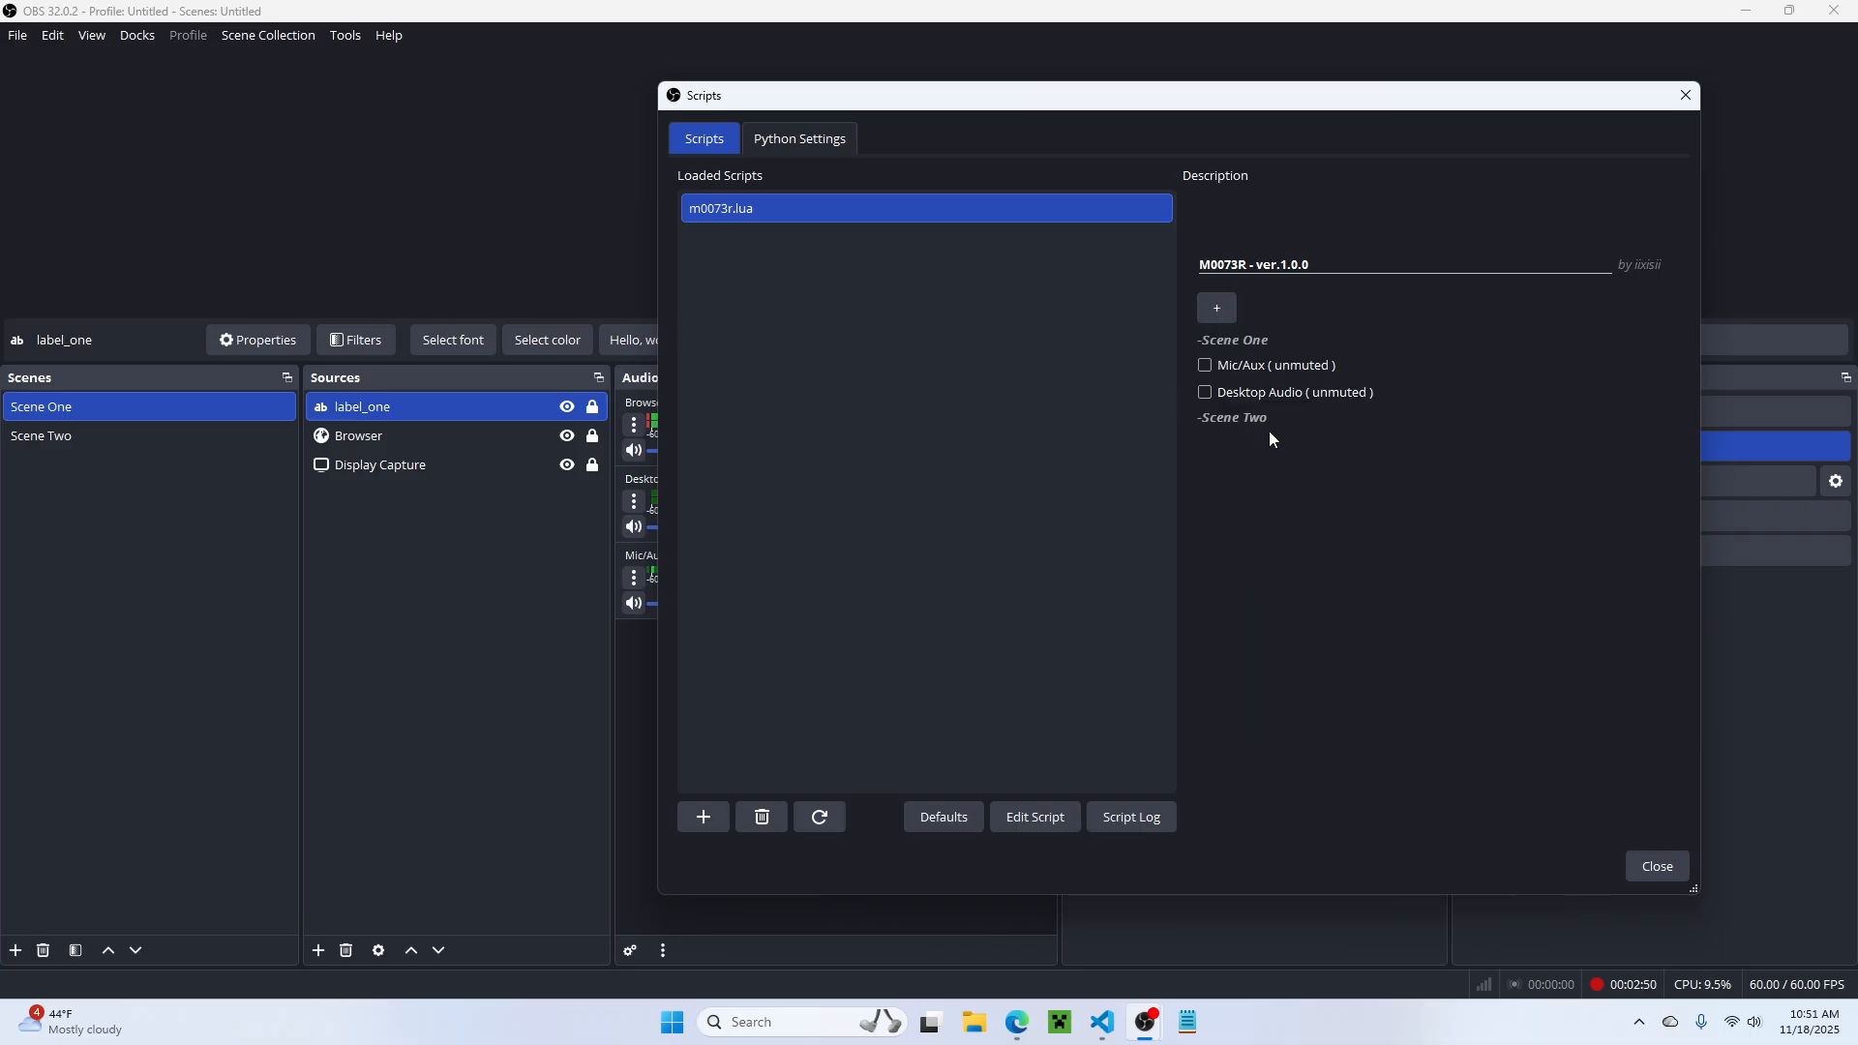
Step: Add Mic/Aux as an audible for Scene Two and reload the script
{"action": "left_click", "coordinate": [1215, 314]}
{"action": "left_click", "coordinate": [1320, 471]}
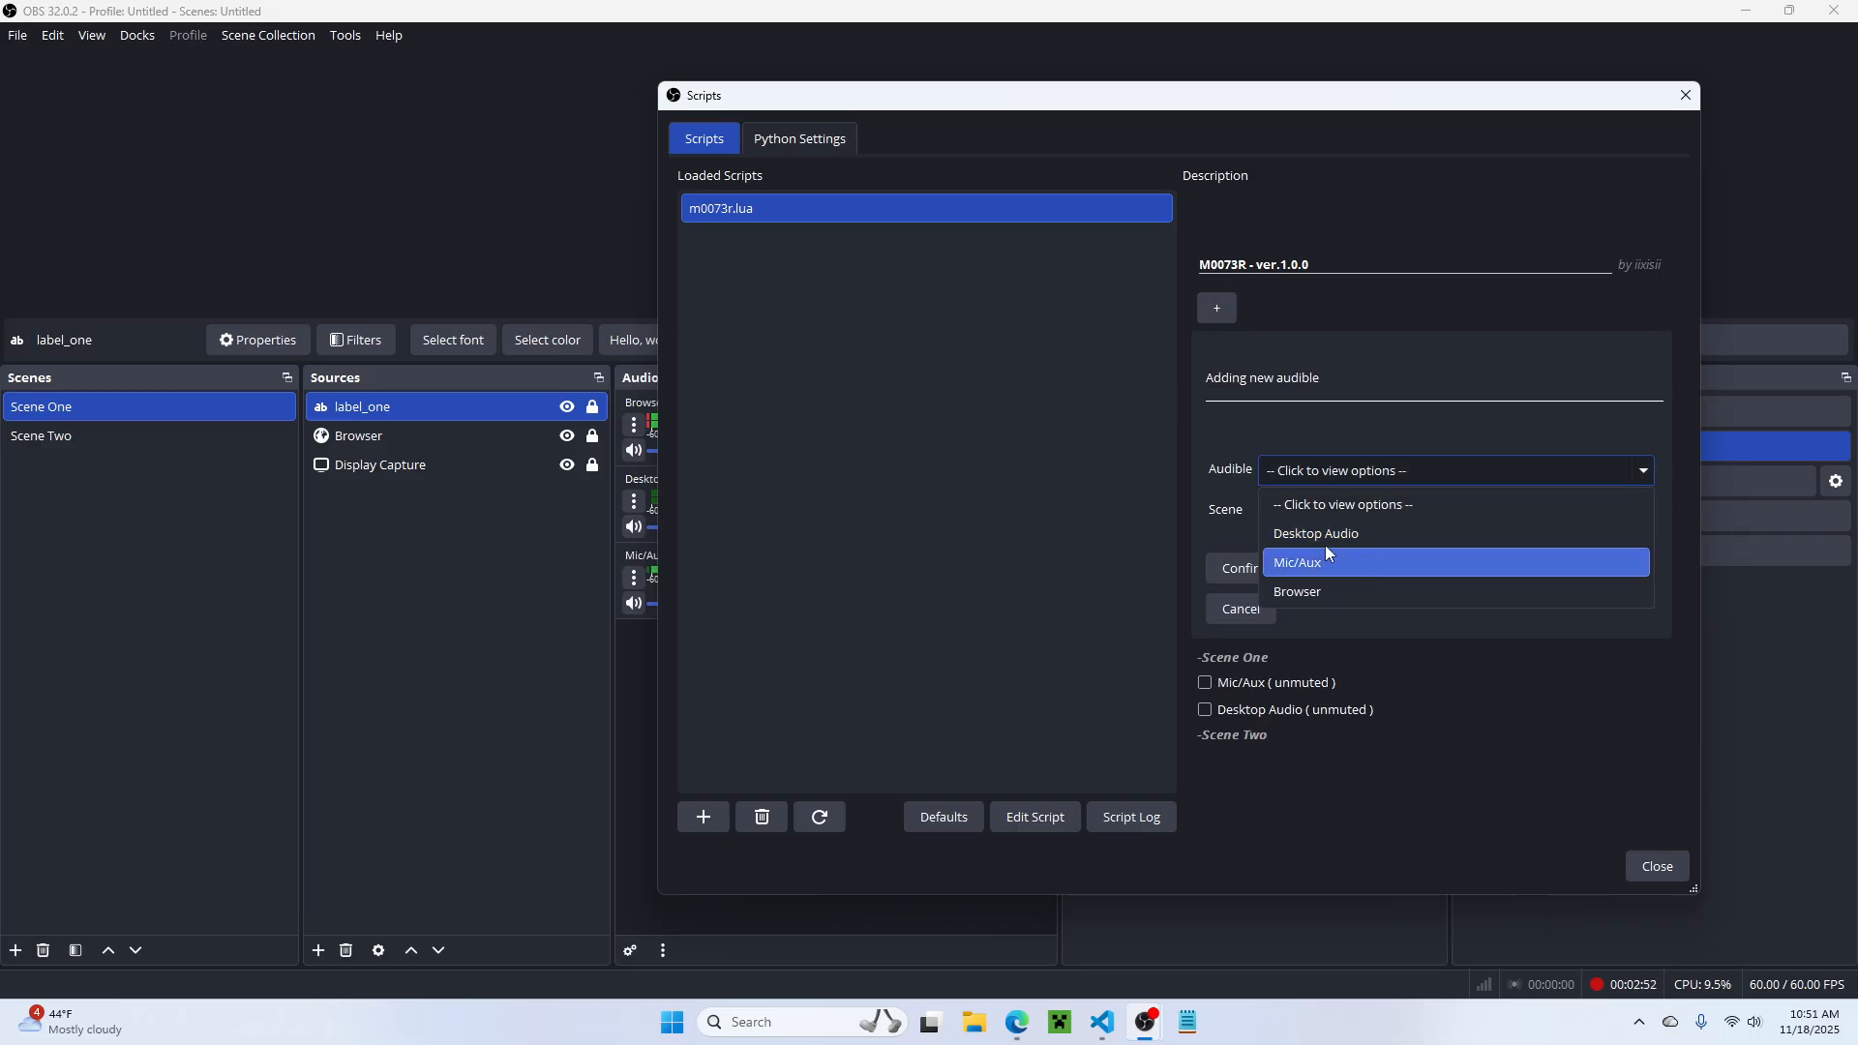
{"action": "left_click", "coordinate": [1318, 562]}
{"action": "left_click", "coordinate": [1316, 511]}
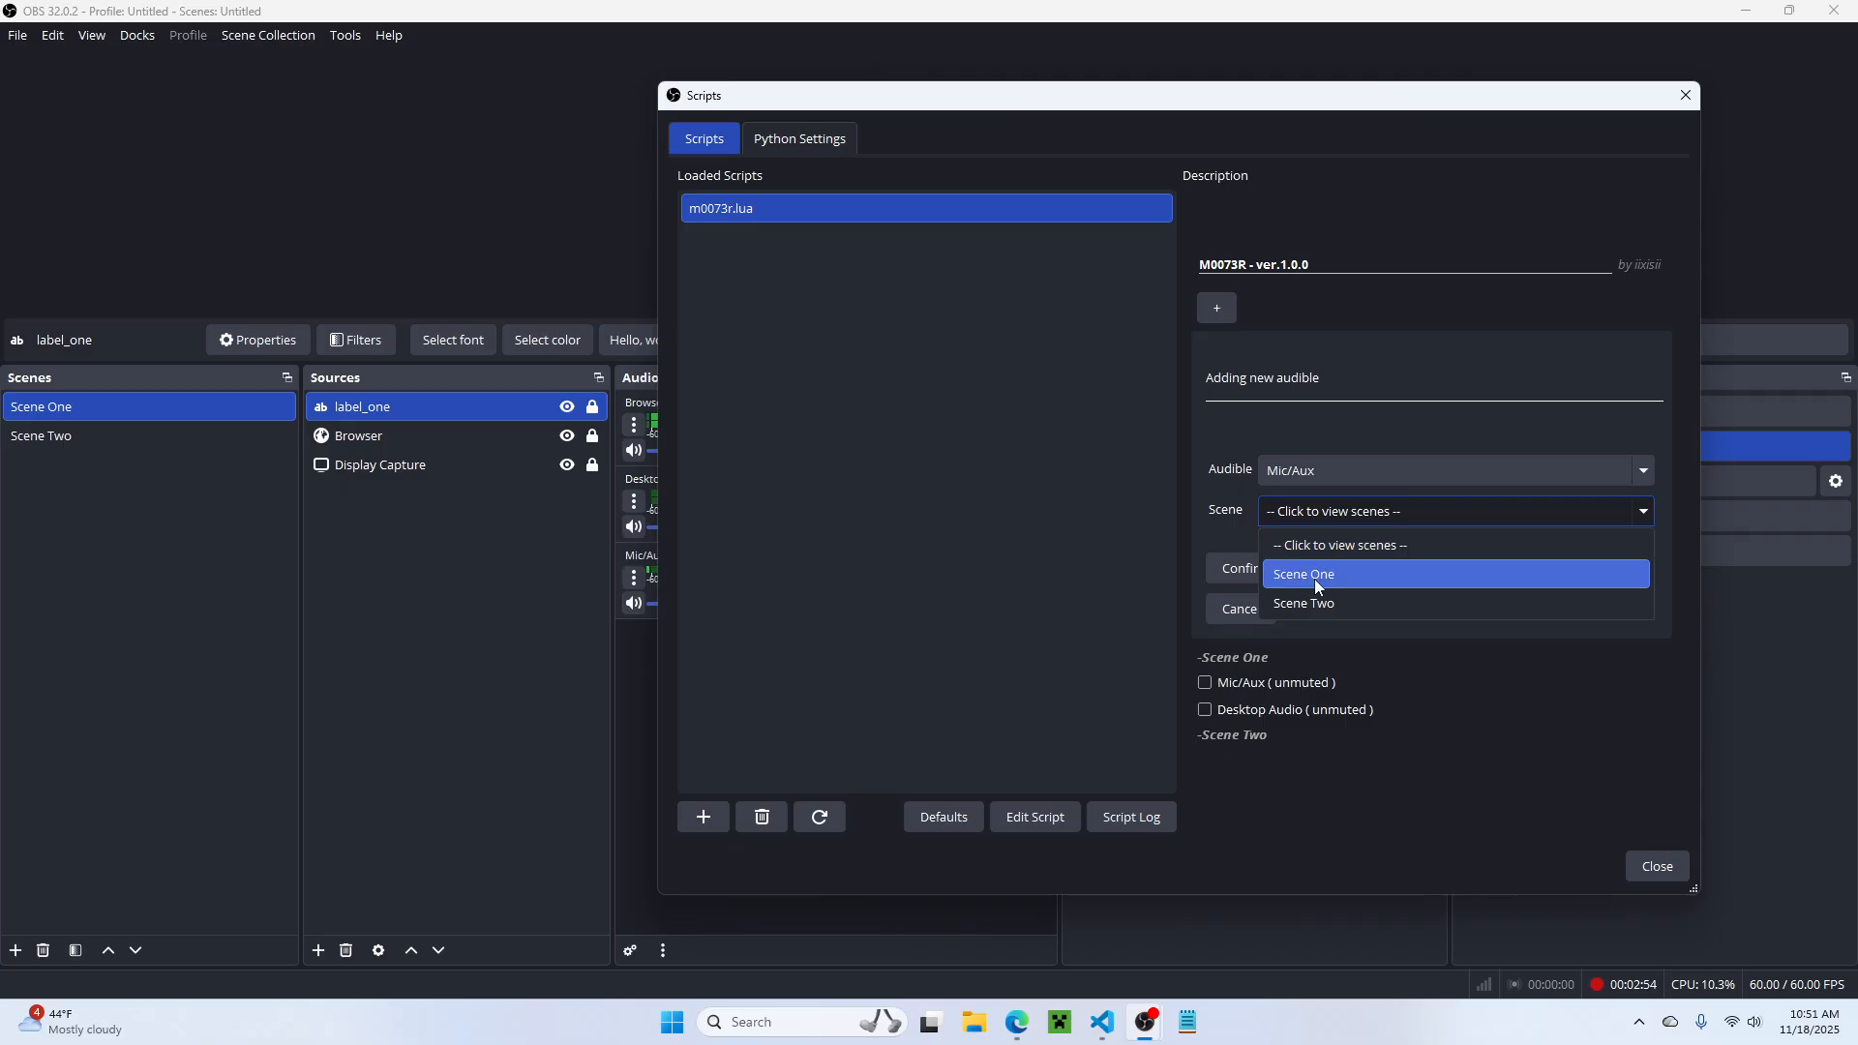
{"action": "left_click", "coordinate": [1297, 599]}
{"action": "left_click", "coordinate": [1248, 610]}
{"action": "left_click", "coordinate": [819, 819]}
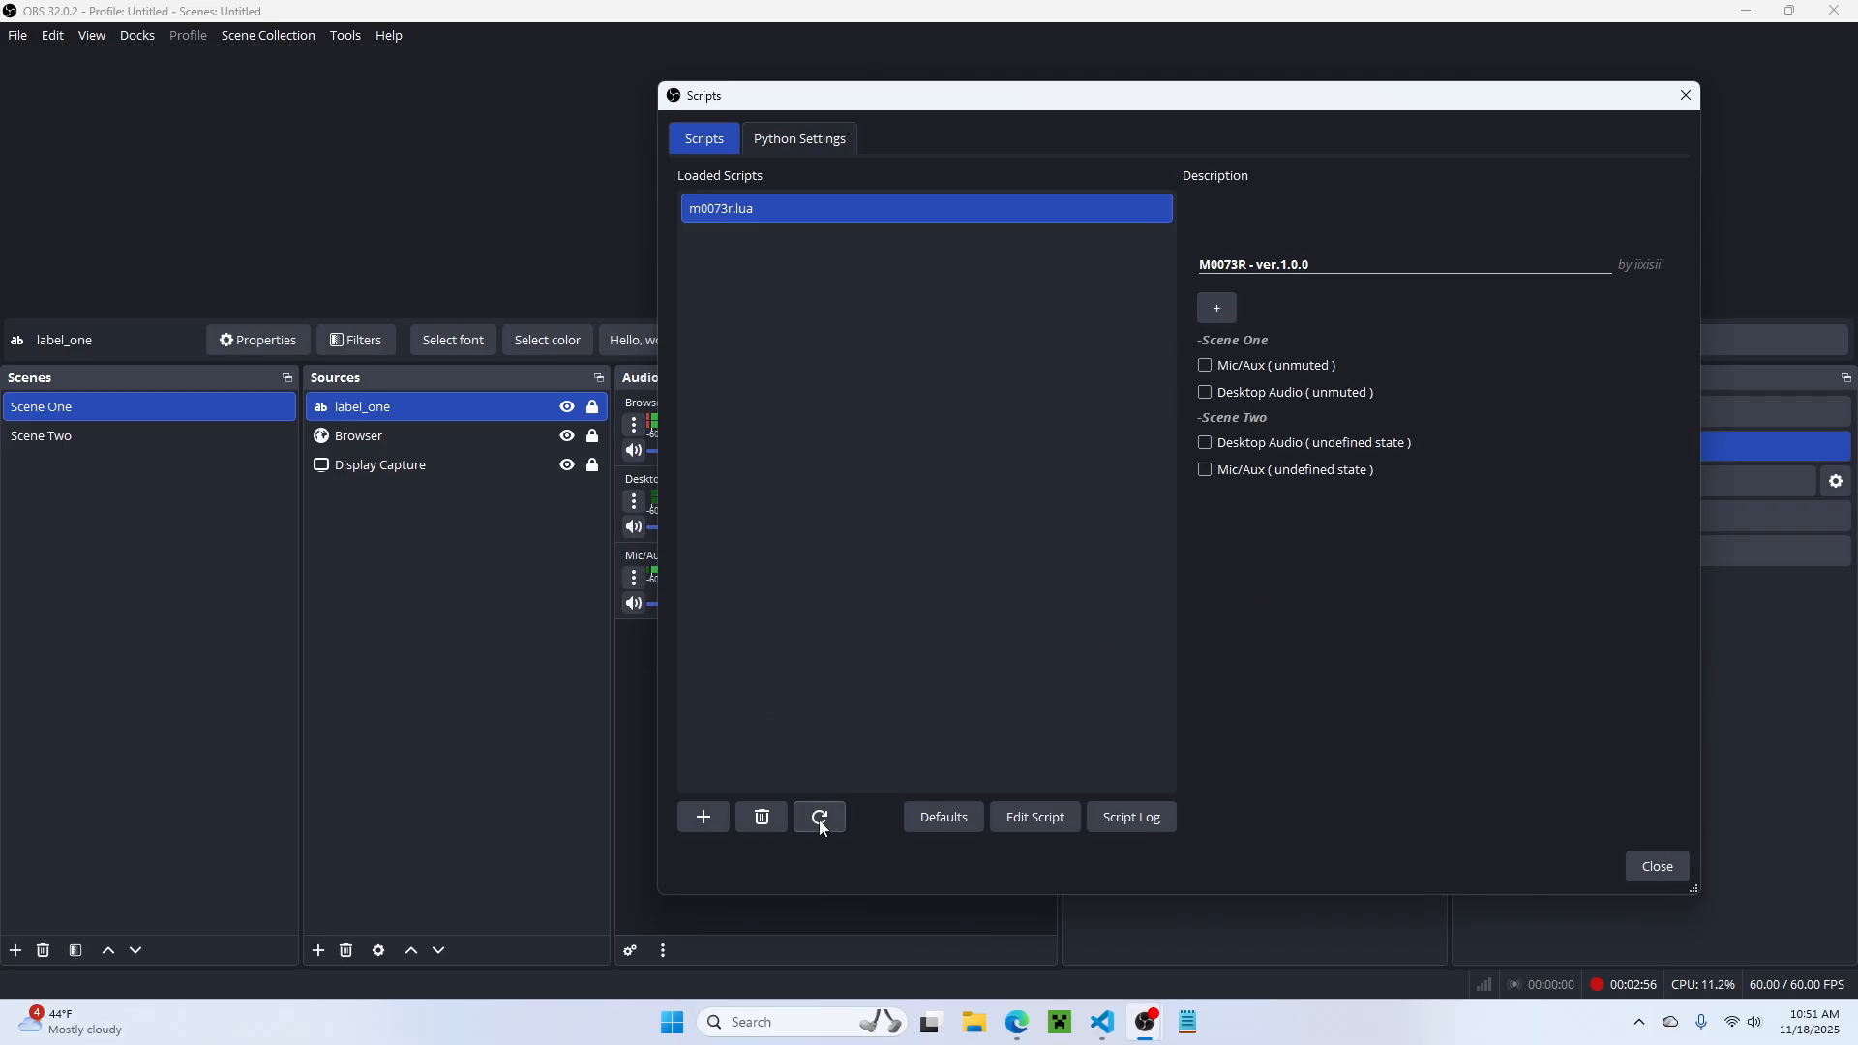
Step: Set Mic/Aux and Desktop Audio to muted for both Scene Two and Scene One
{"action": "left_click", "coordinate": [1277, 469]}
{"action": "left_click", "coordinate": [1238, 443]}
{"action": "left_click", "coordinate": [1218, 392]}
{"action": "left_click", "coordinate": [1239, 365]}
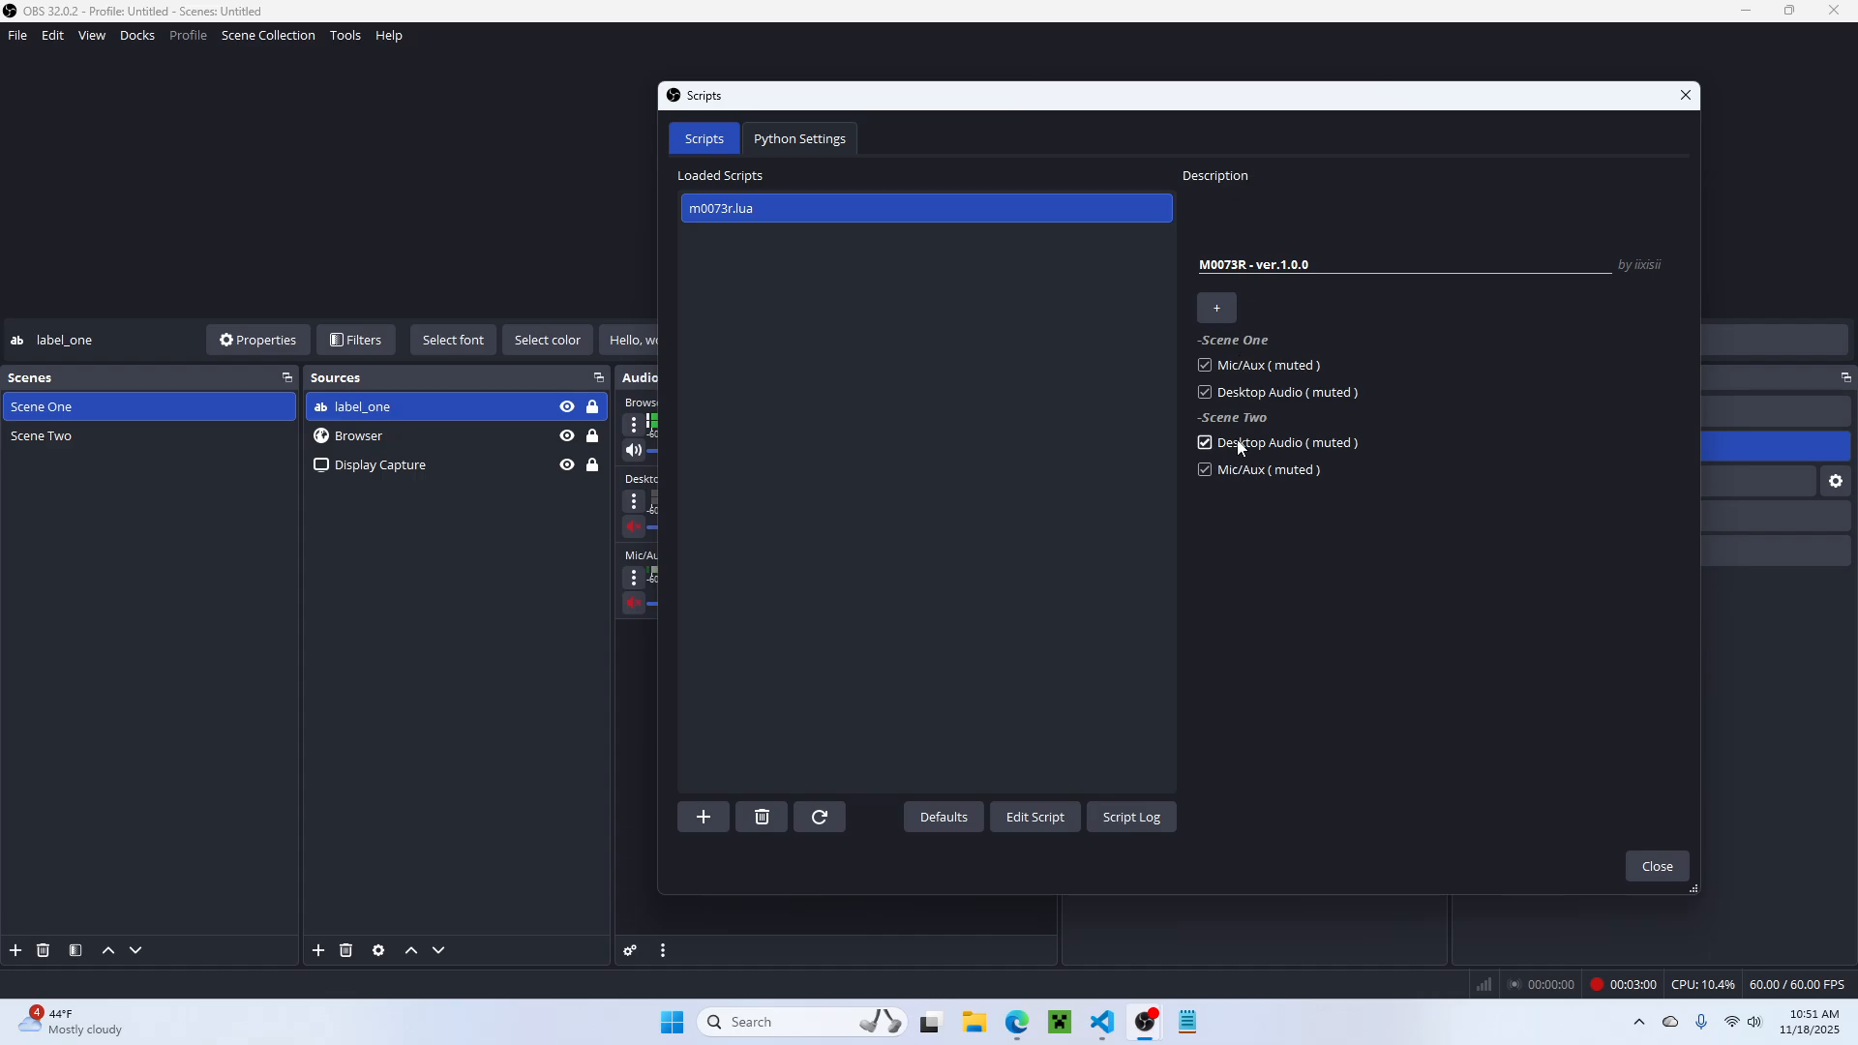
Step: Set Mic/Aux and Desktop Audio to unmuted for Scene One and close the Scripts window
{"action": "left_click", "coordinate": [1205, 365]}
{"action": "left_click", "coordinate": [1207, 391]}
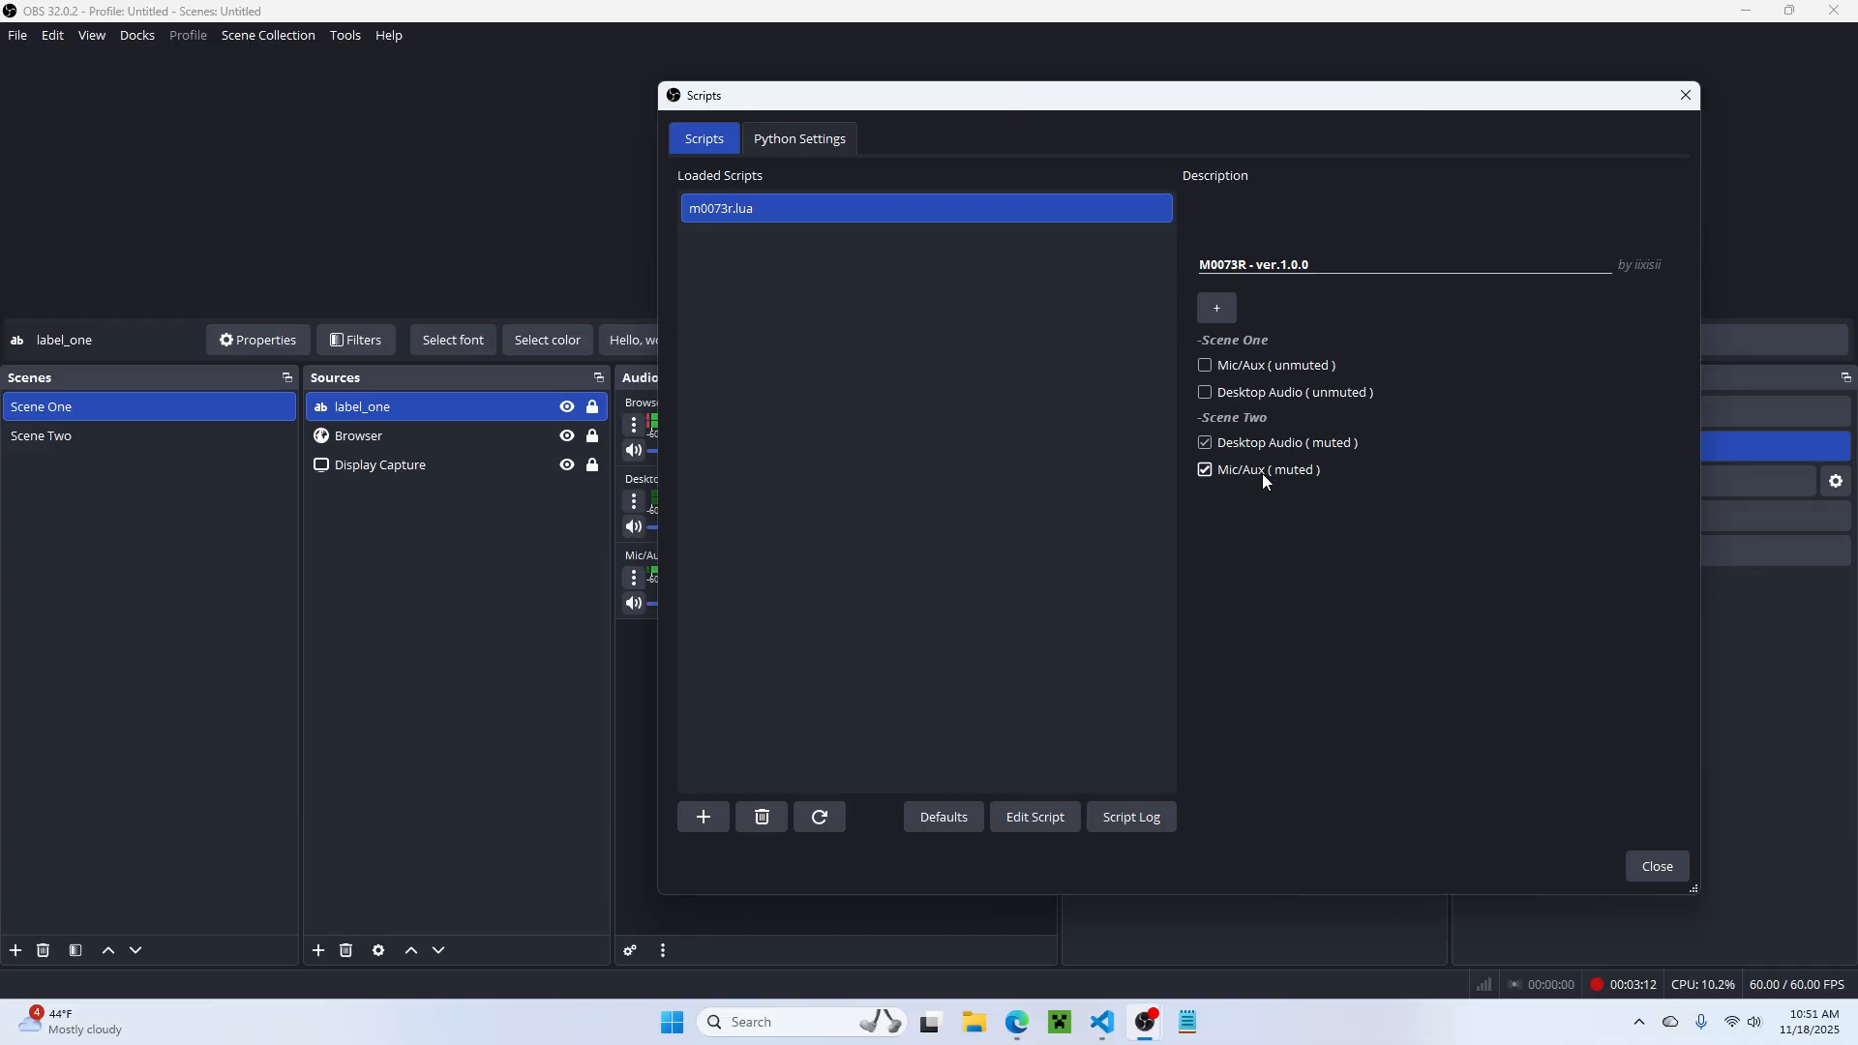
{"action": "left_click", "coordinate": [1653, 868]}
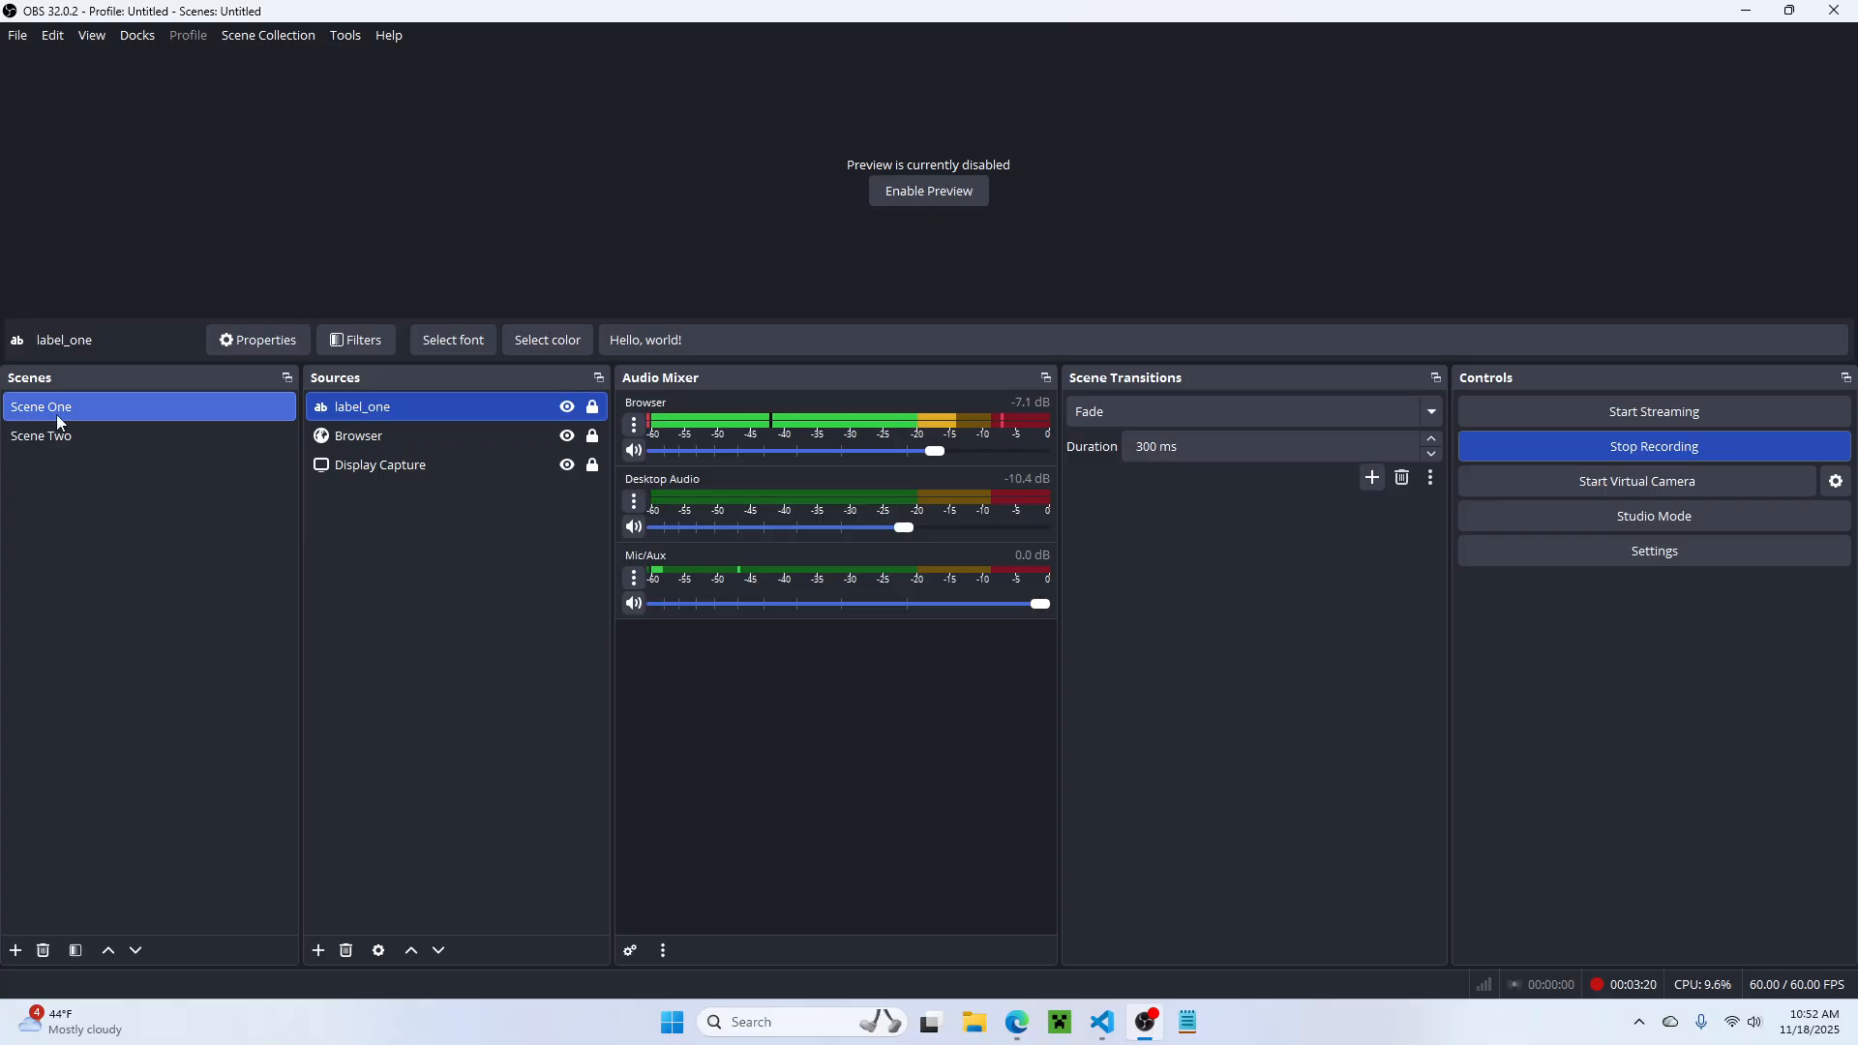
Step: Switch back and forth between Scene Two and Scene One to check the mute states in the Audio Mixer
{"action": "left_click", "coordinate": [166, 443]}
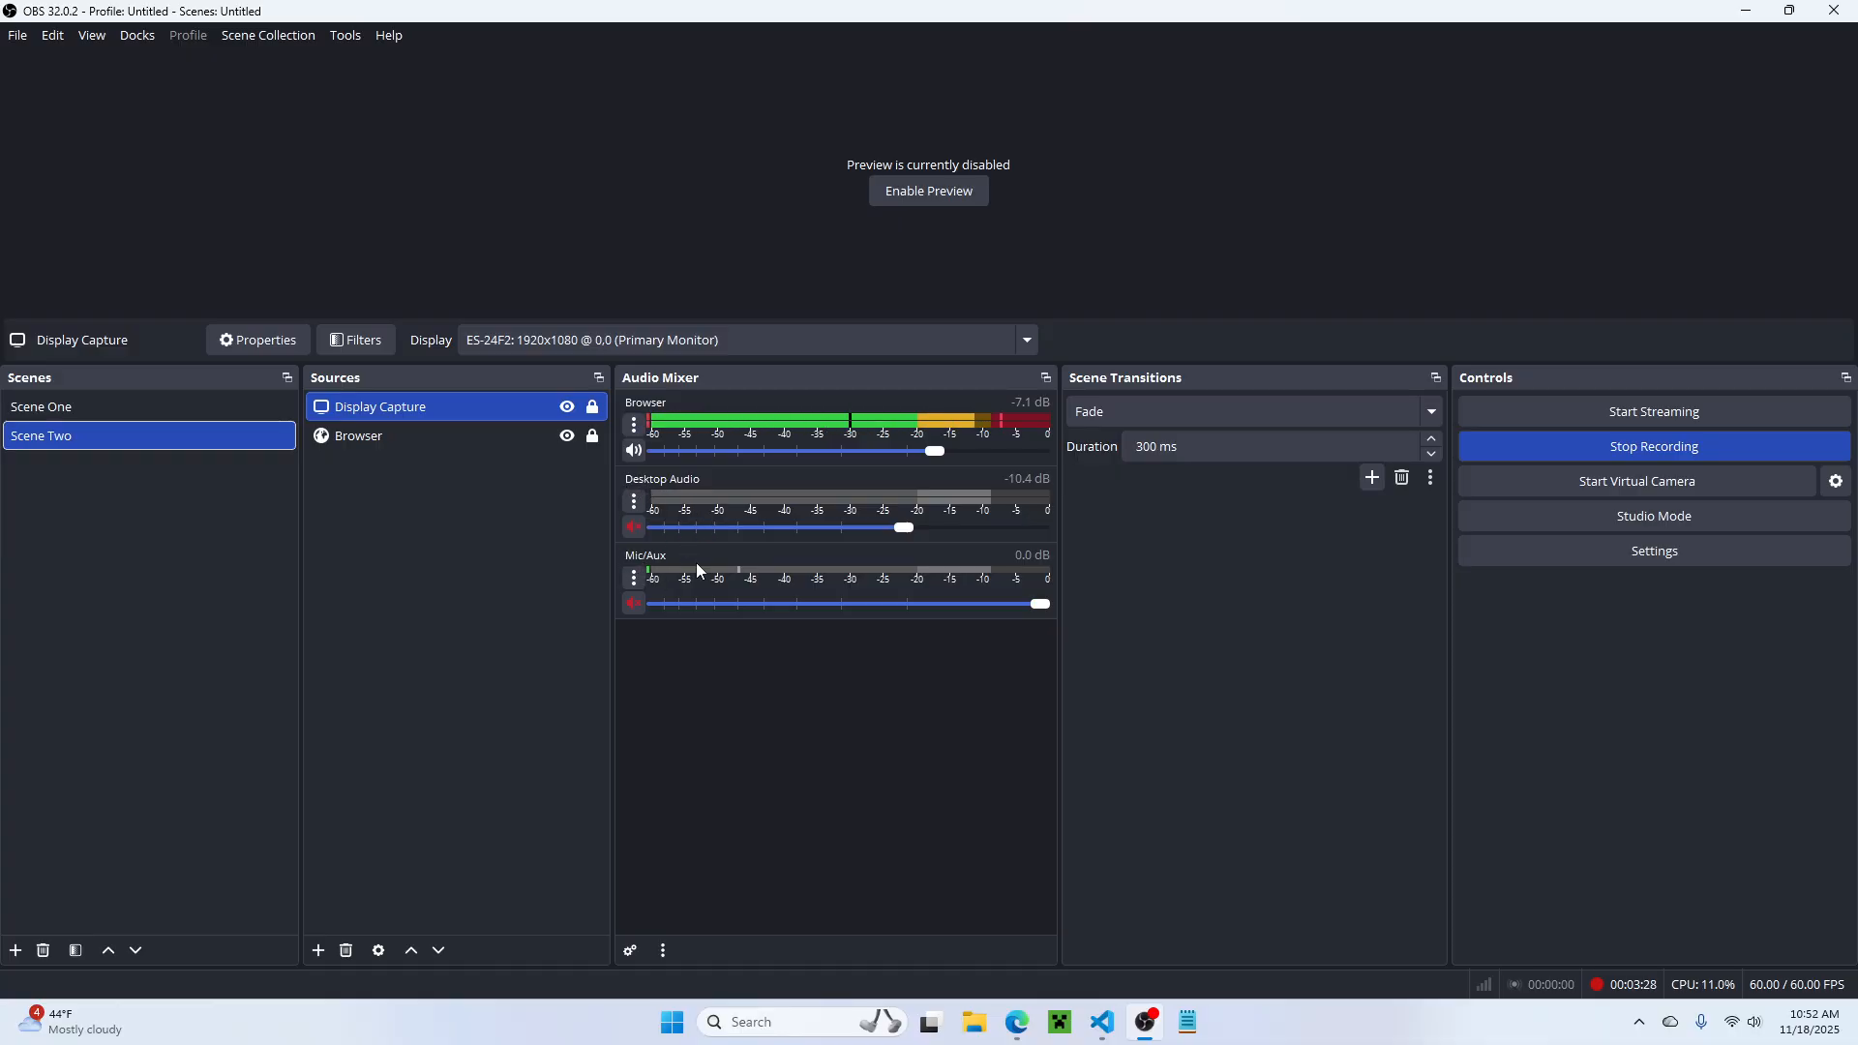
{"action": "left_click", "coordinate": [87, 408]}
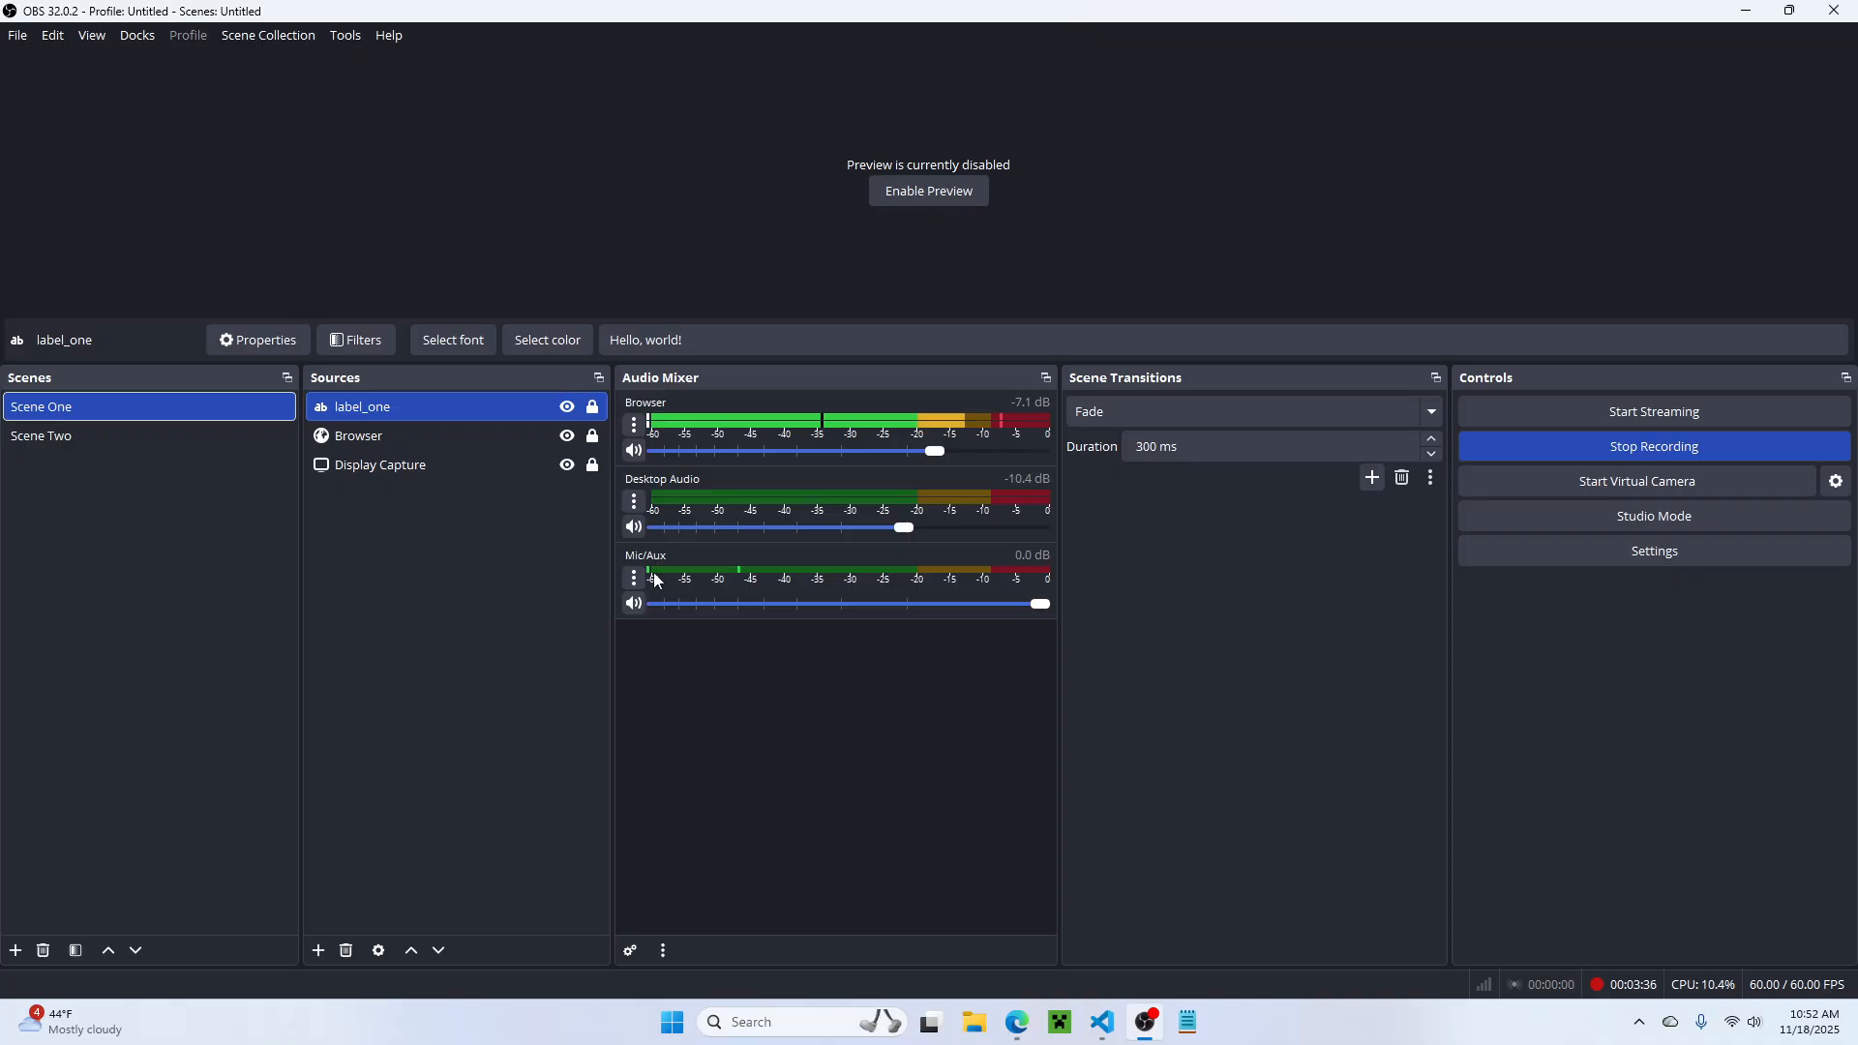
{"action": "left_click", "coordinate": [105, 434]}
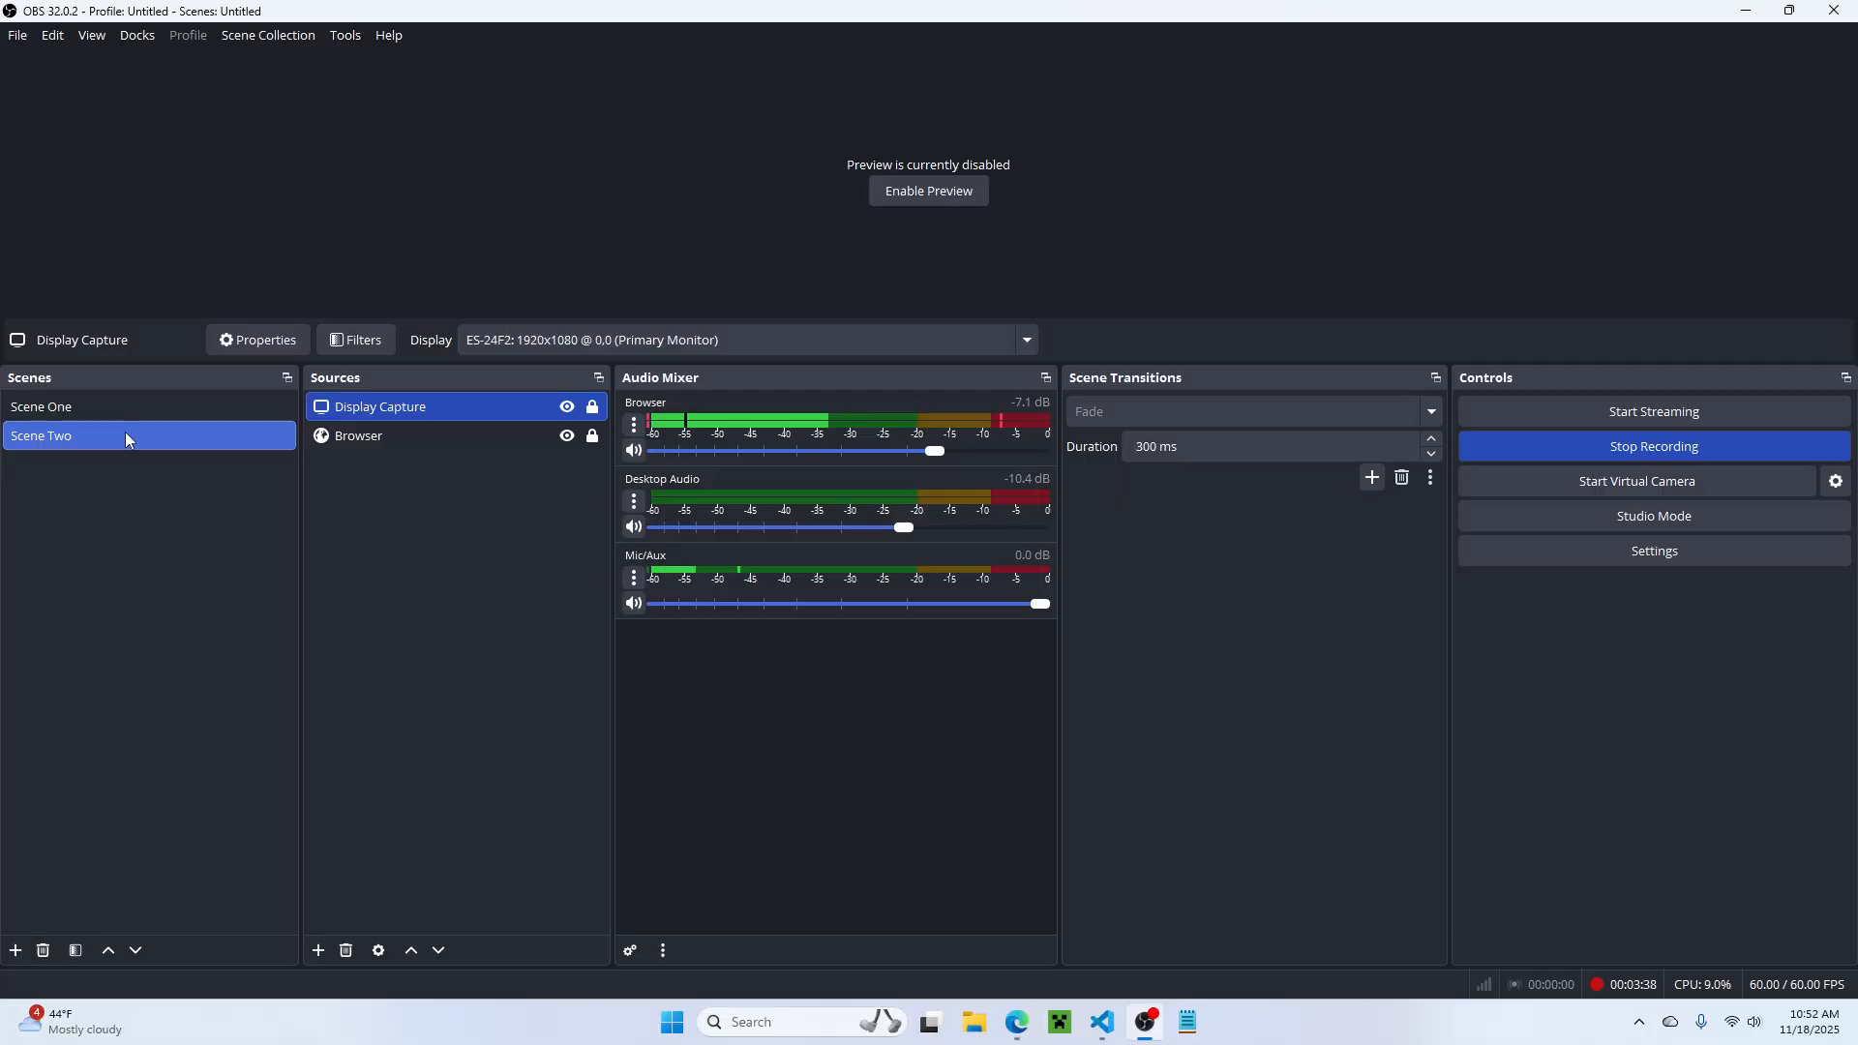
{"action": "left_click", "coordinate": [83, 410]}
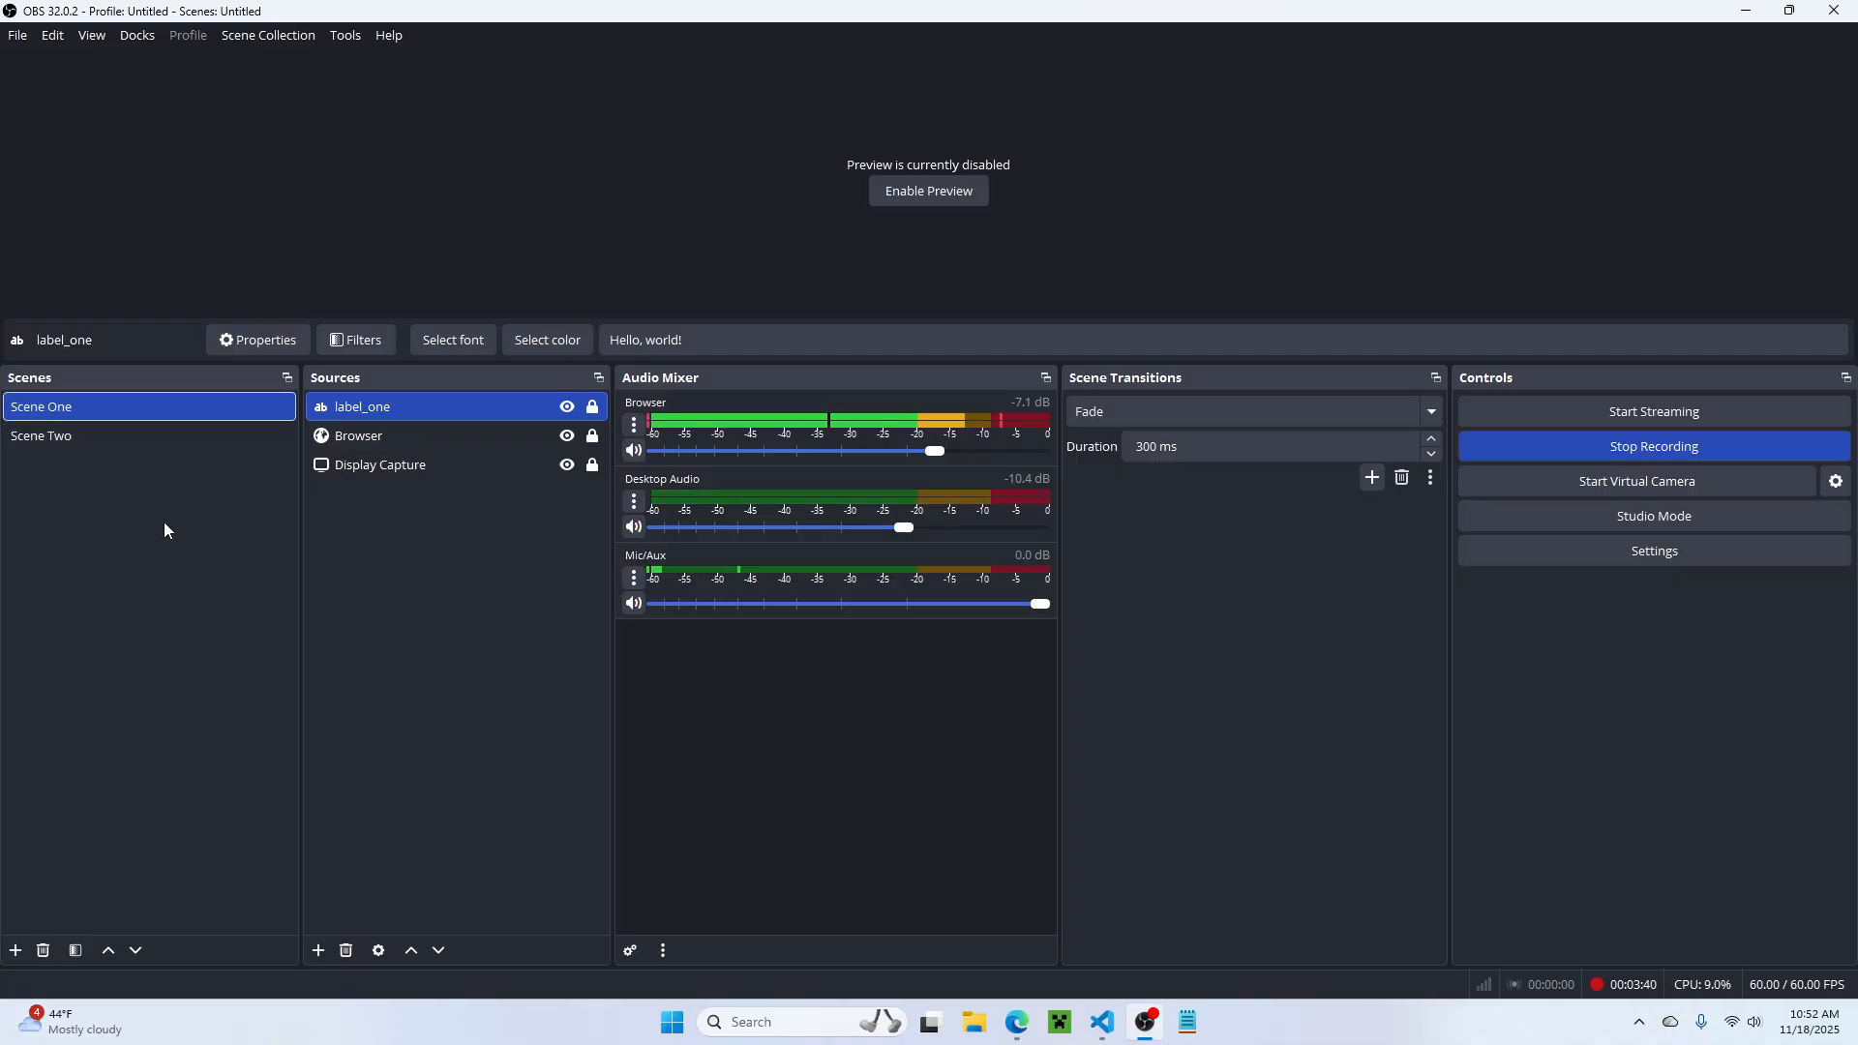
Step: Alternate between Scene Two and Scene One again, ending on Scene One, to verify that Desktop Audio and Mic/Aux follow the script
{"action": "left_click", "coordinate": [125, 433]}
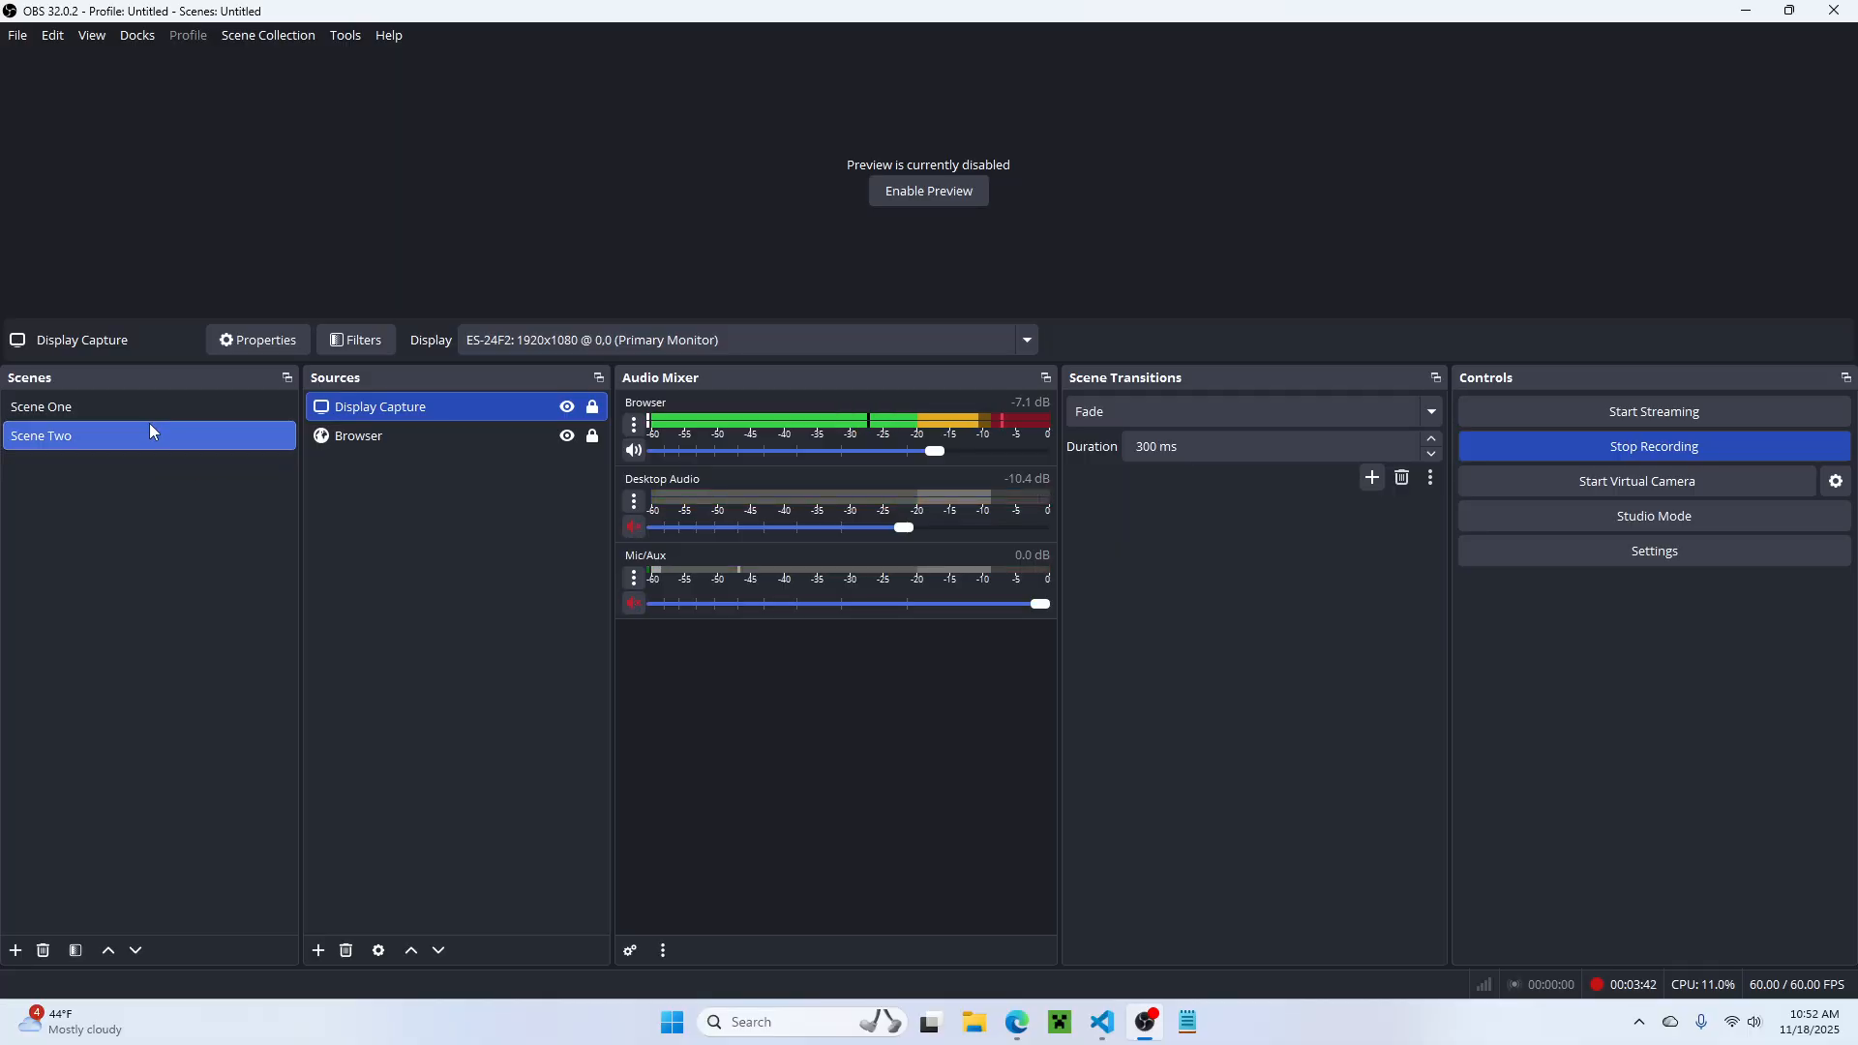
{"action": "left_click", "coordinate": [101, 407]}
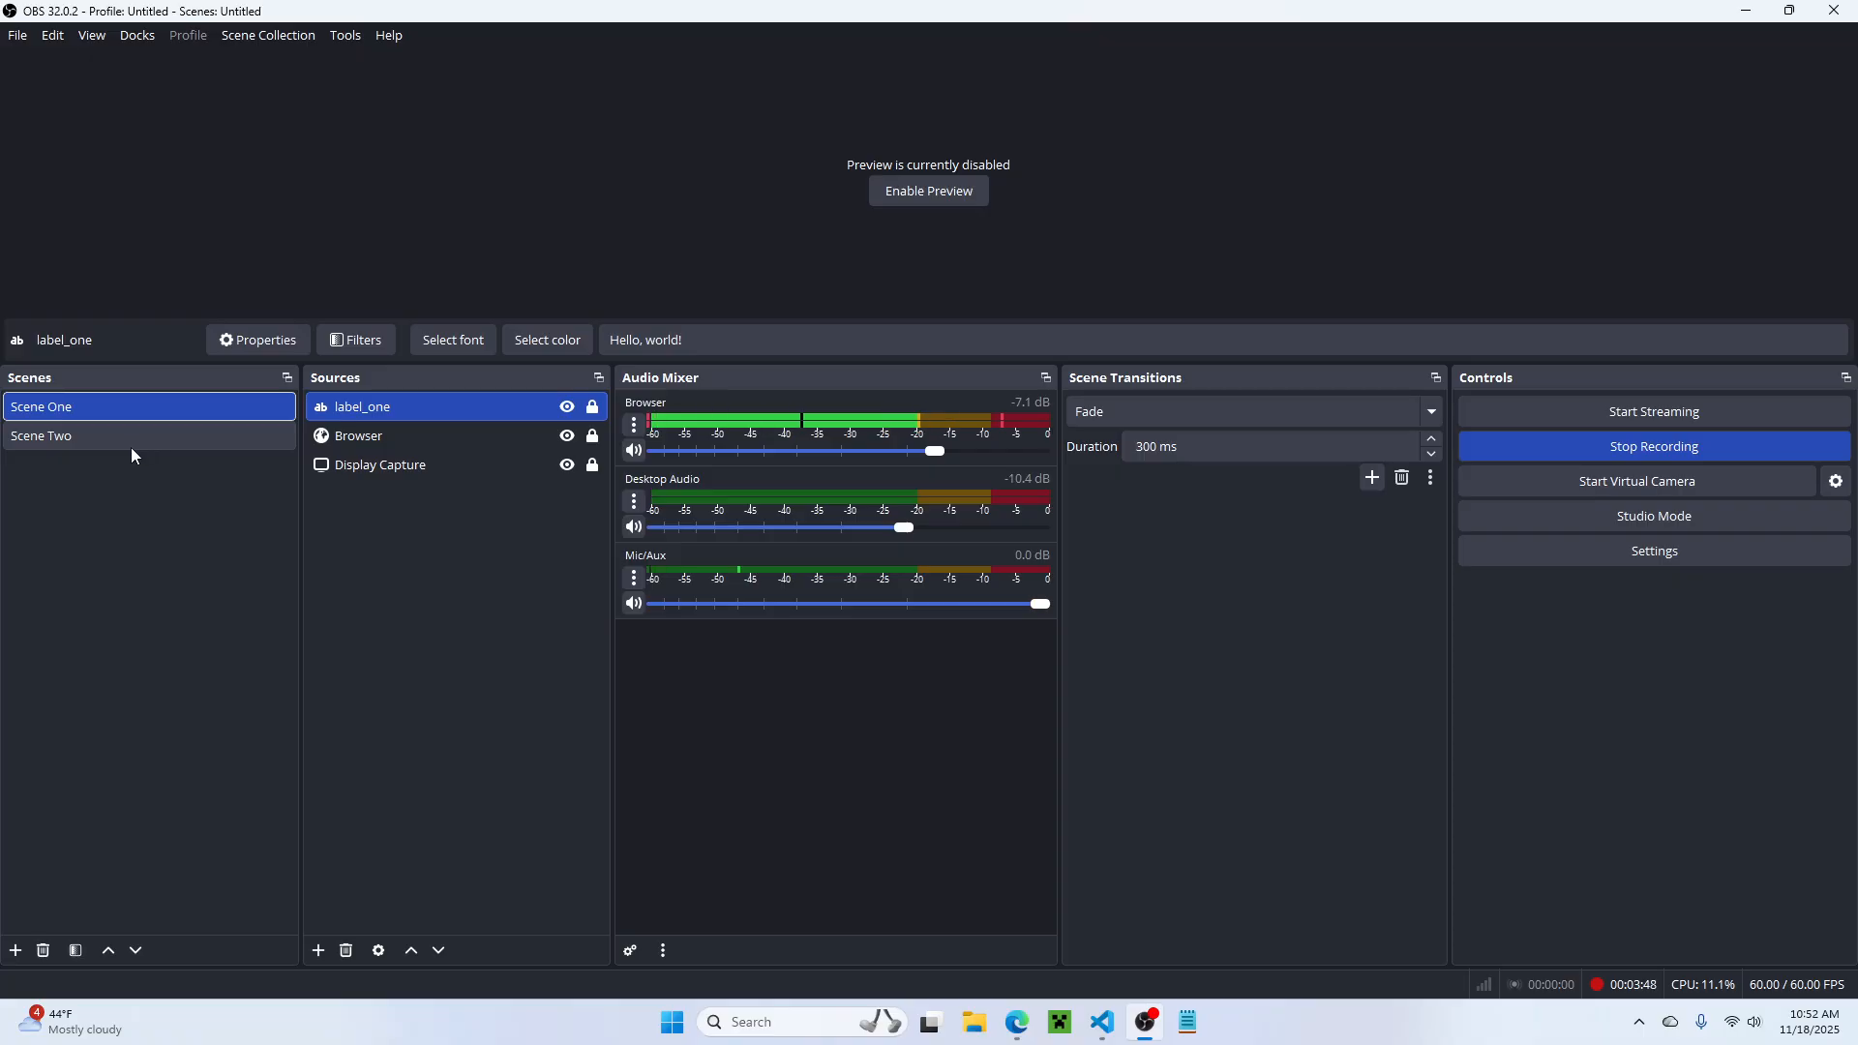
{"action": "left_click", "coordinate": [126, 449]}
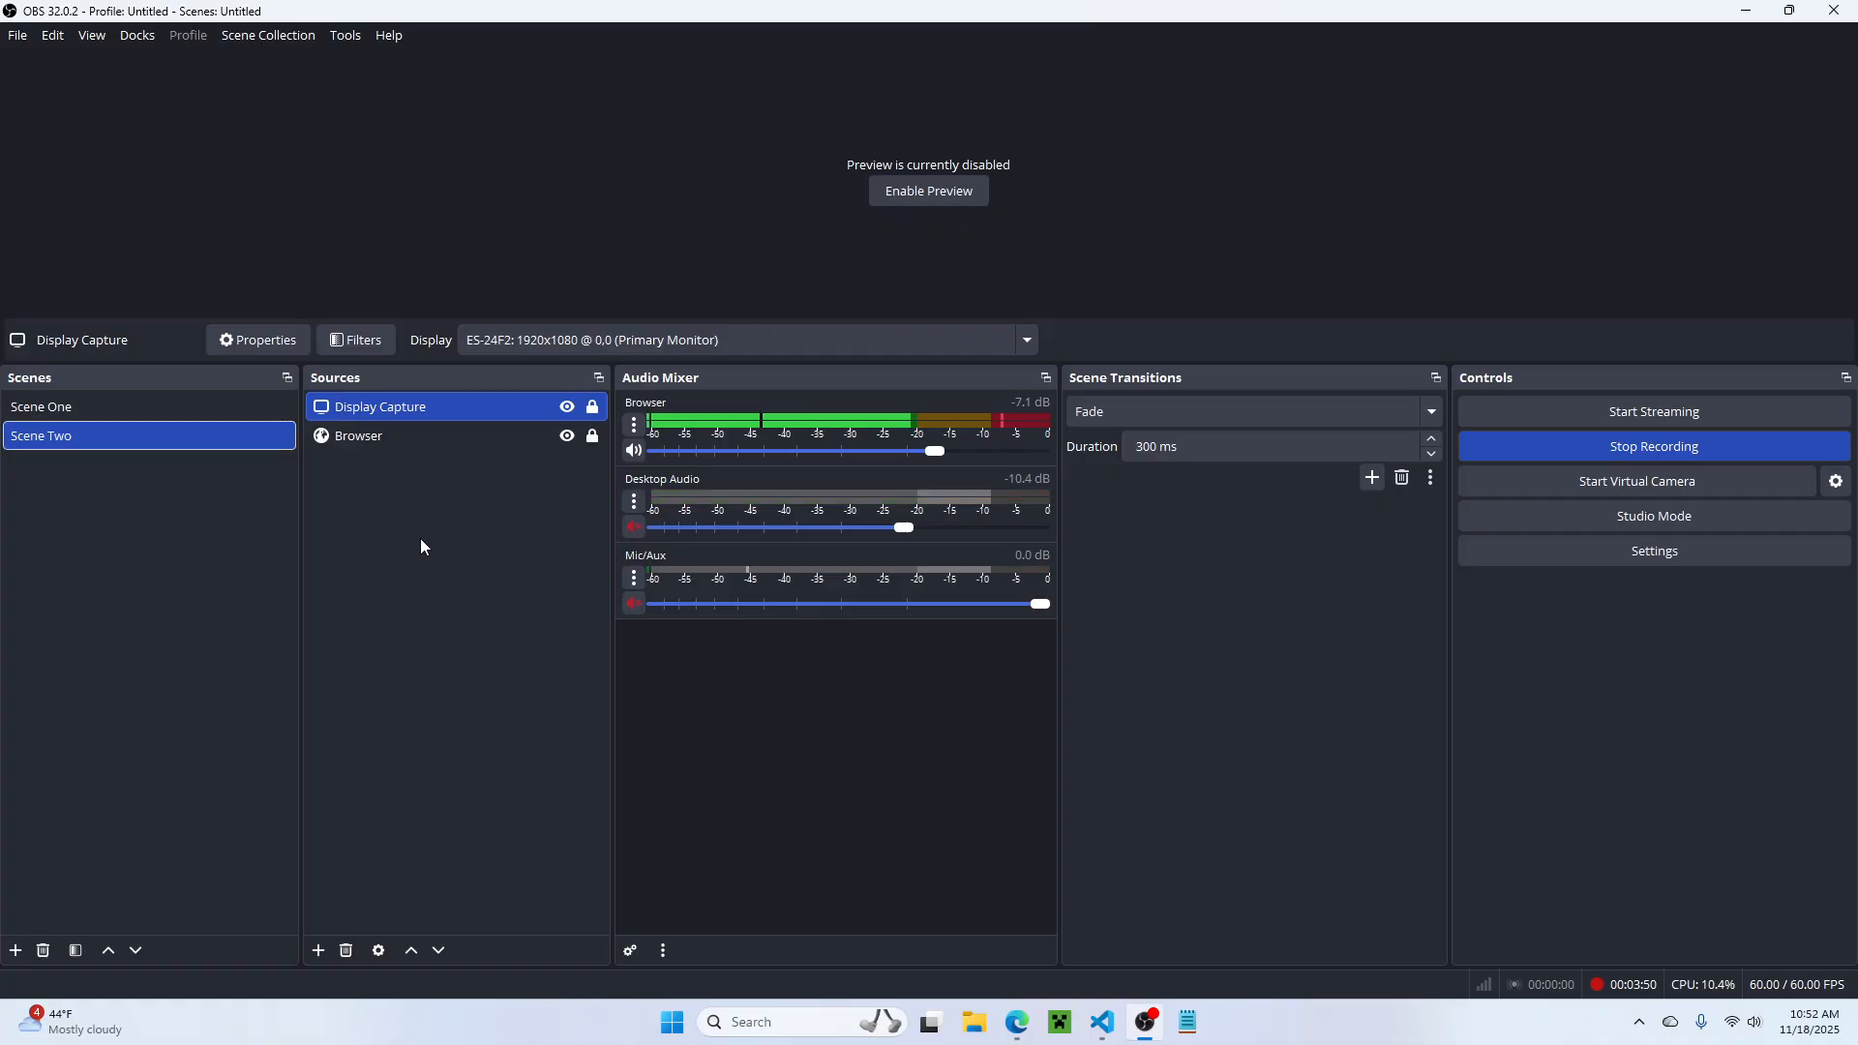
{"action": "left_click", "coordinate": [155, 408]}
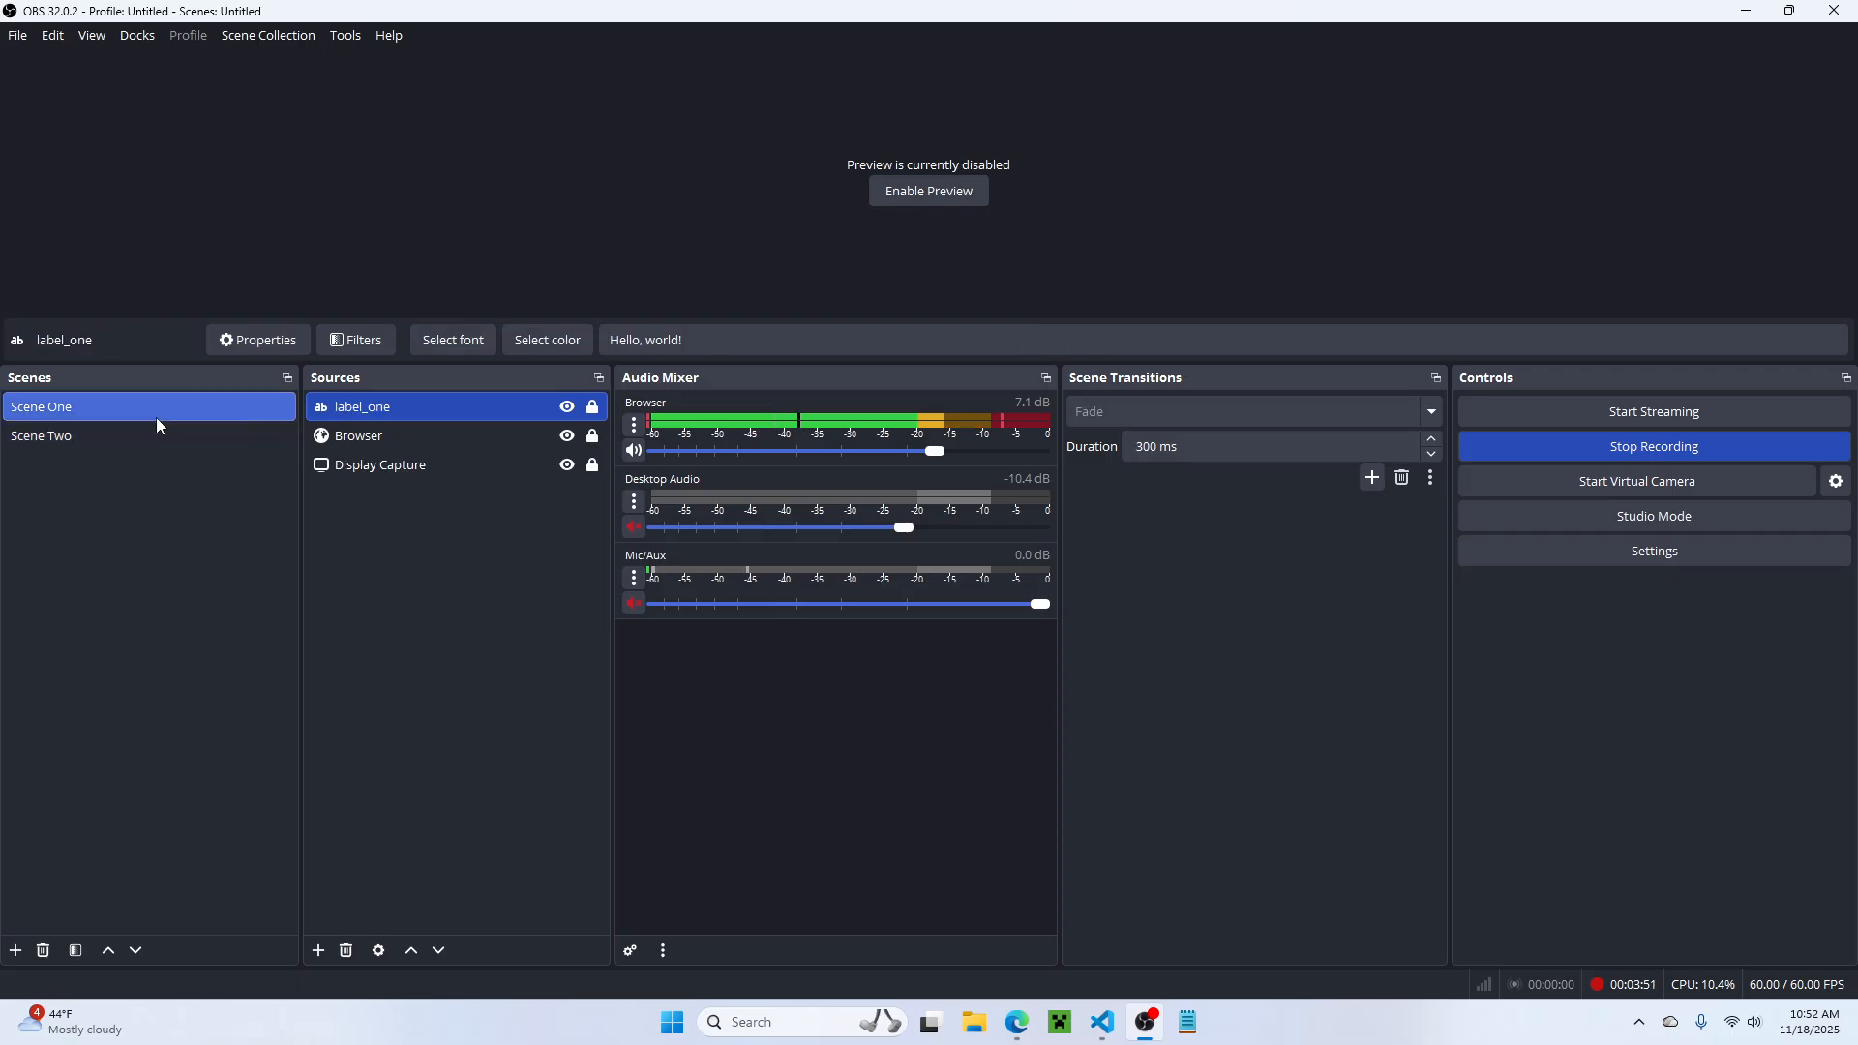
Step: Remove all Mic/Aux and Desktop Audio entries from Scene One and Scene Two in the m0073r.lua script settings and reload the script
{"action": "left_click", "coordinate": [352, 35]}
{"action": "left_click", "coordinate": [397, 200]}
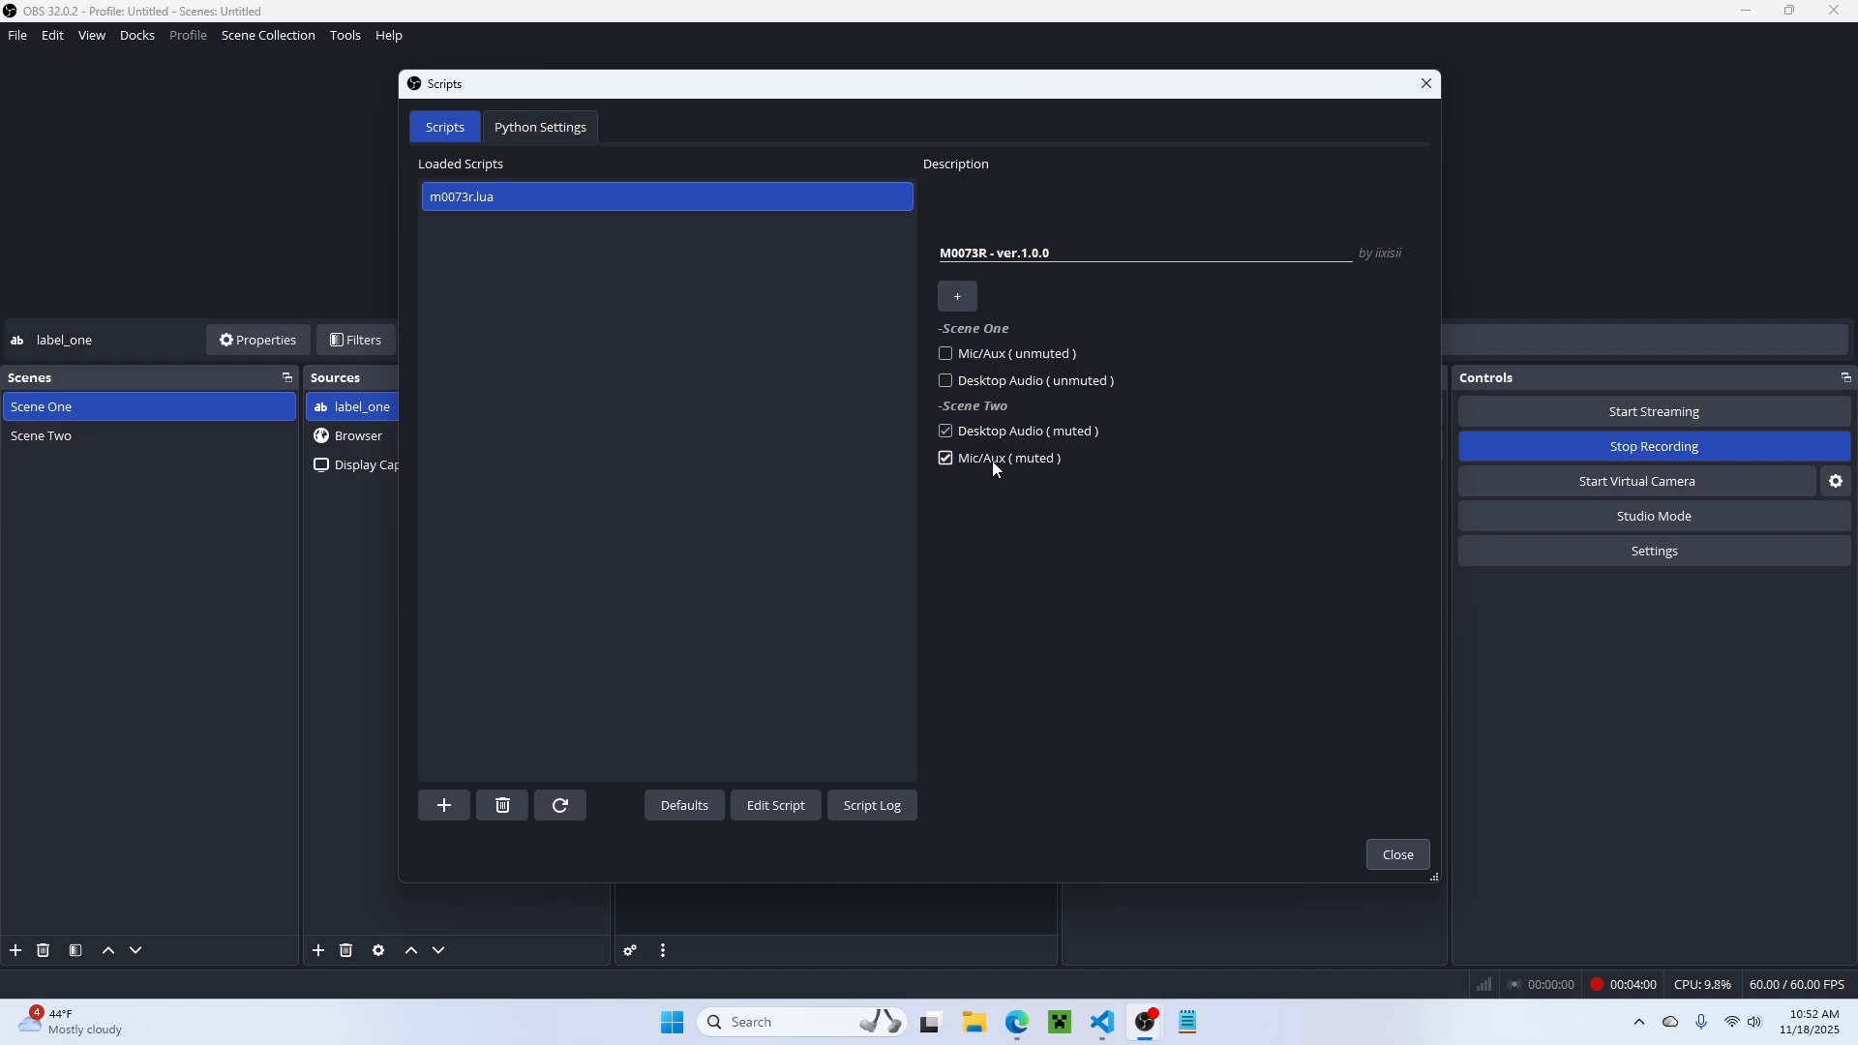
{"action": "left_click", "coordinate": [998, 435]}
{"action": "left_click", "coordinate": [989, 438]}
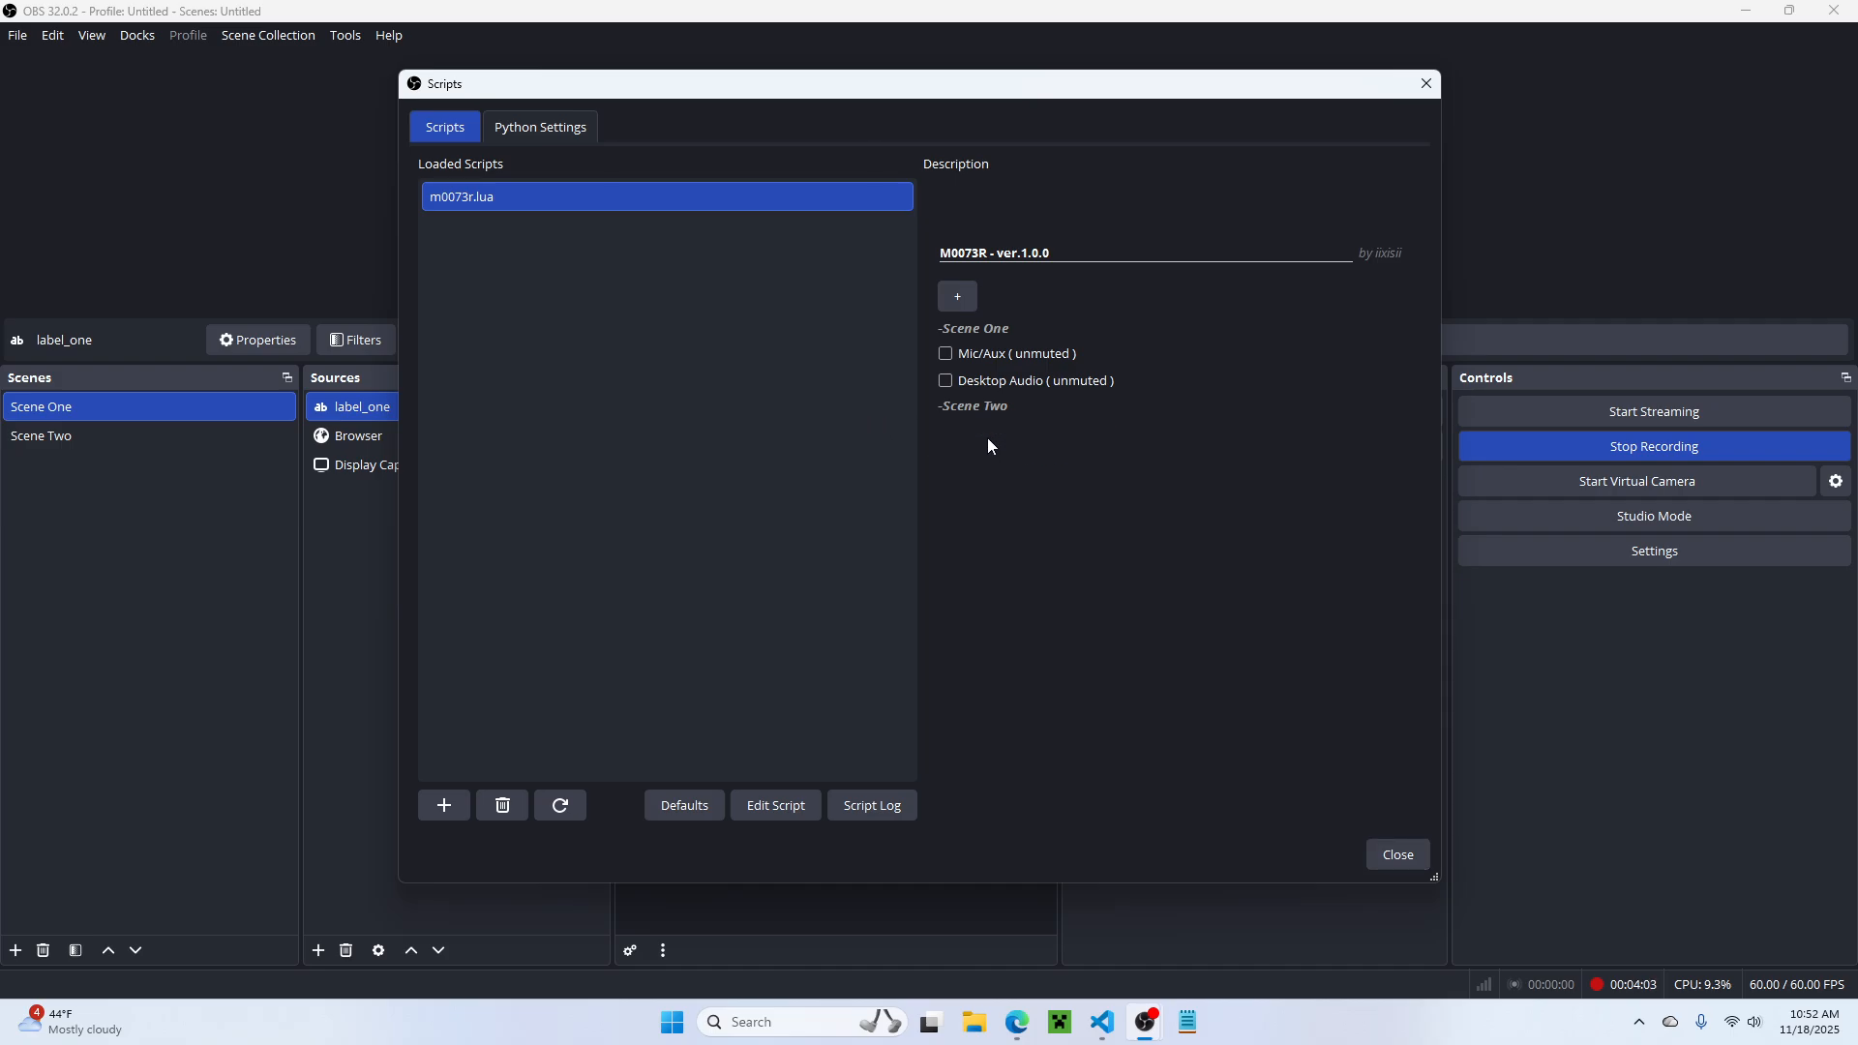
{"action": "left_click", "coordinate": [1030, 387]}
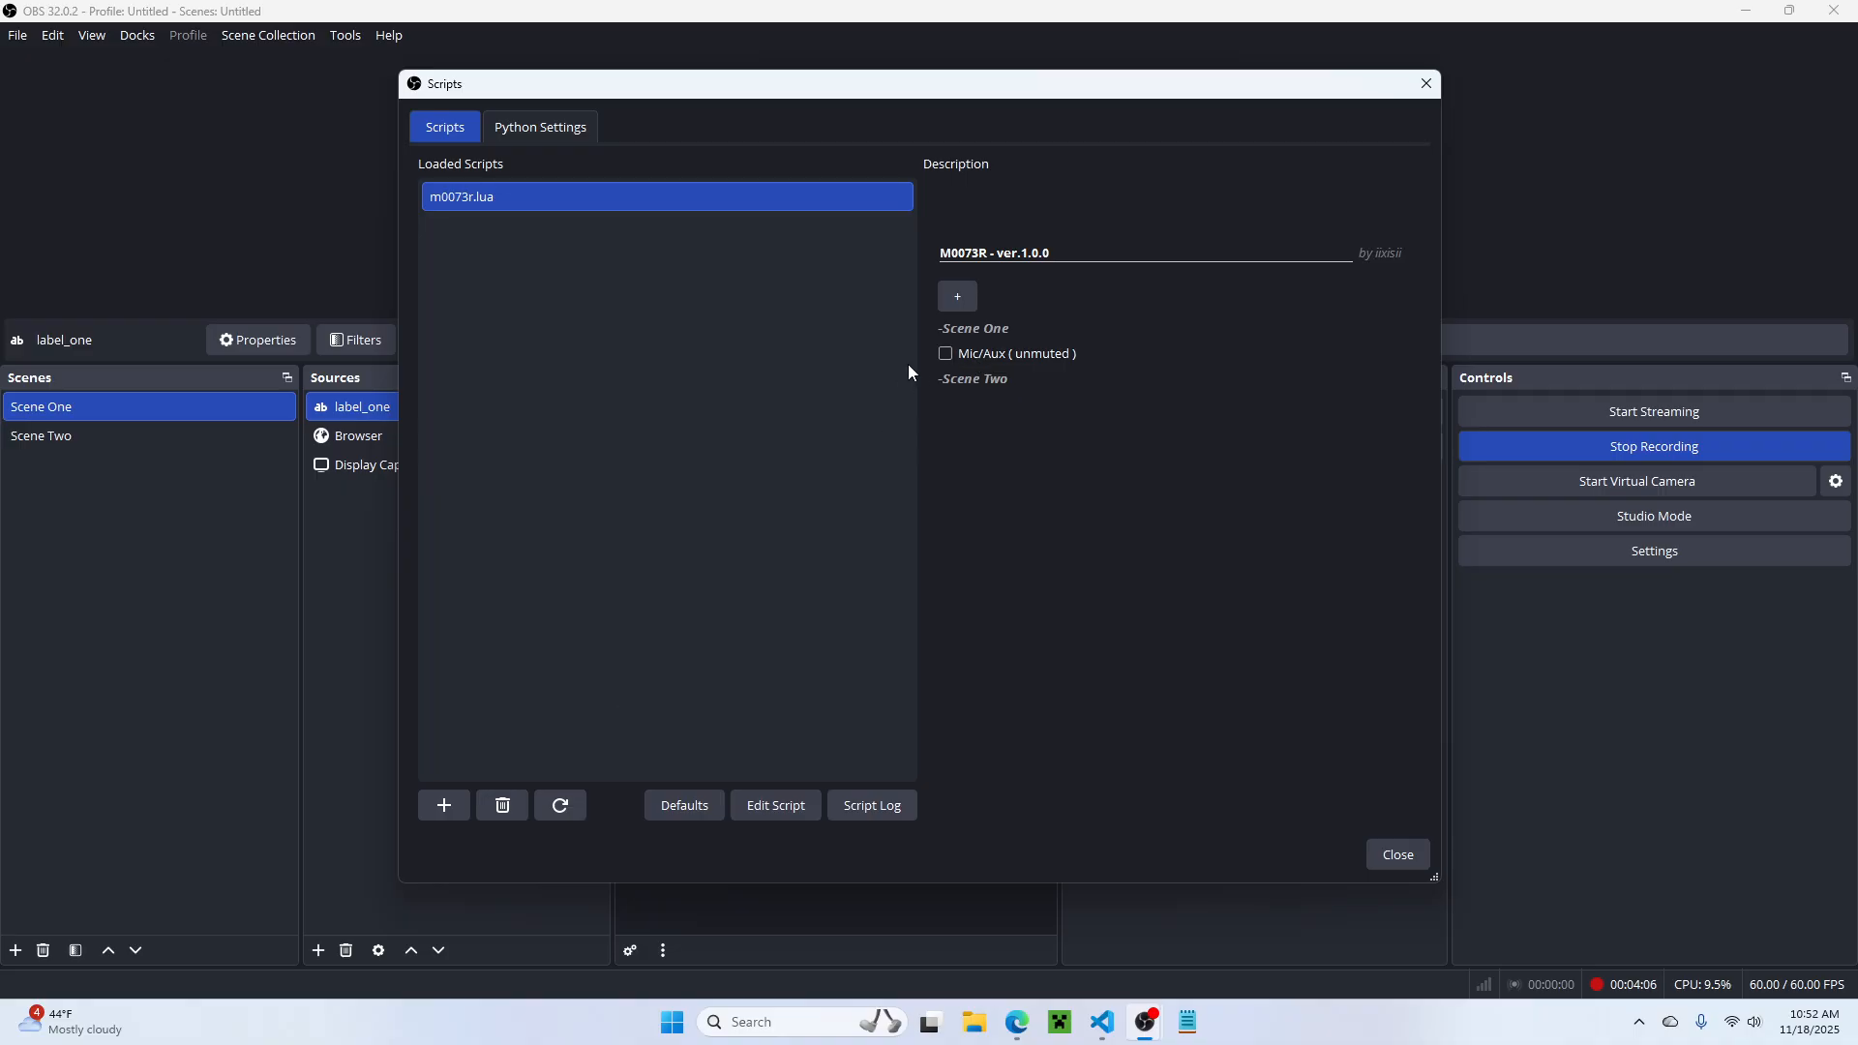
{"action": "left_click", "coordinate": [1012, 354]}
{"action": "left_click", "coordinate": [563, 806]}
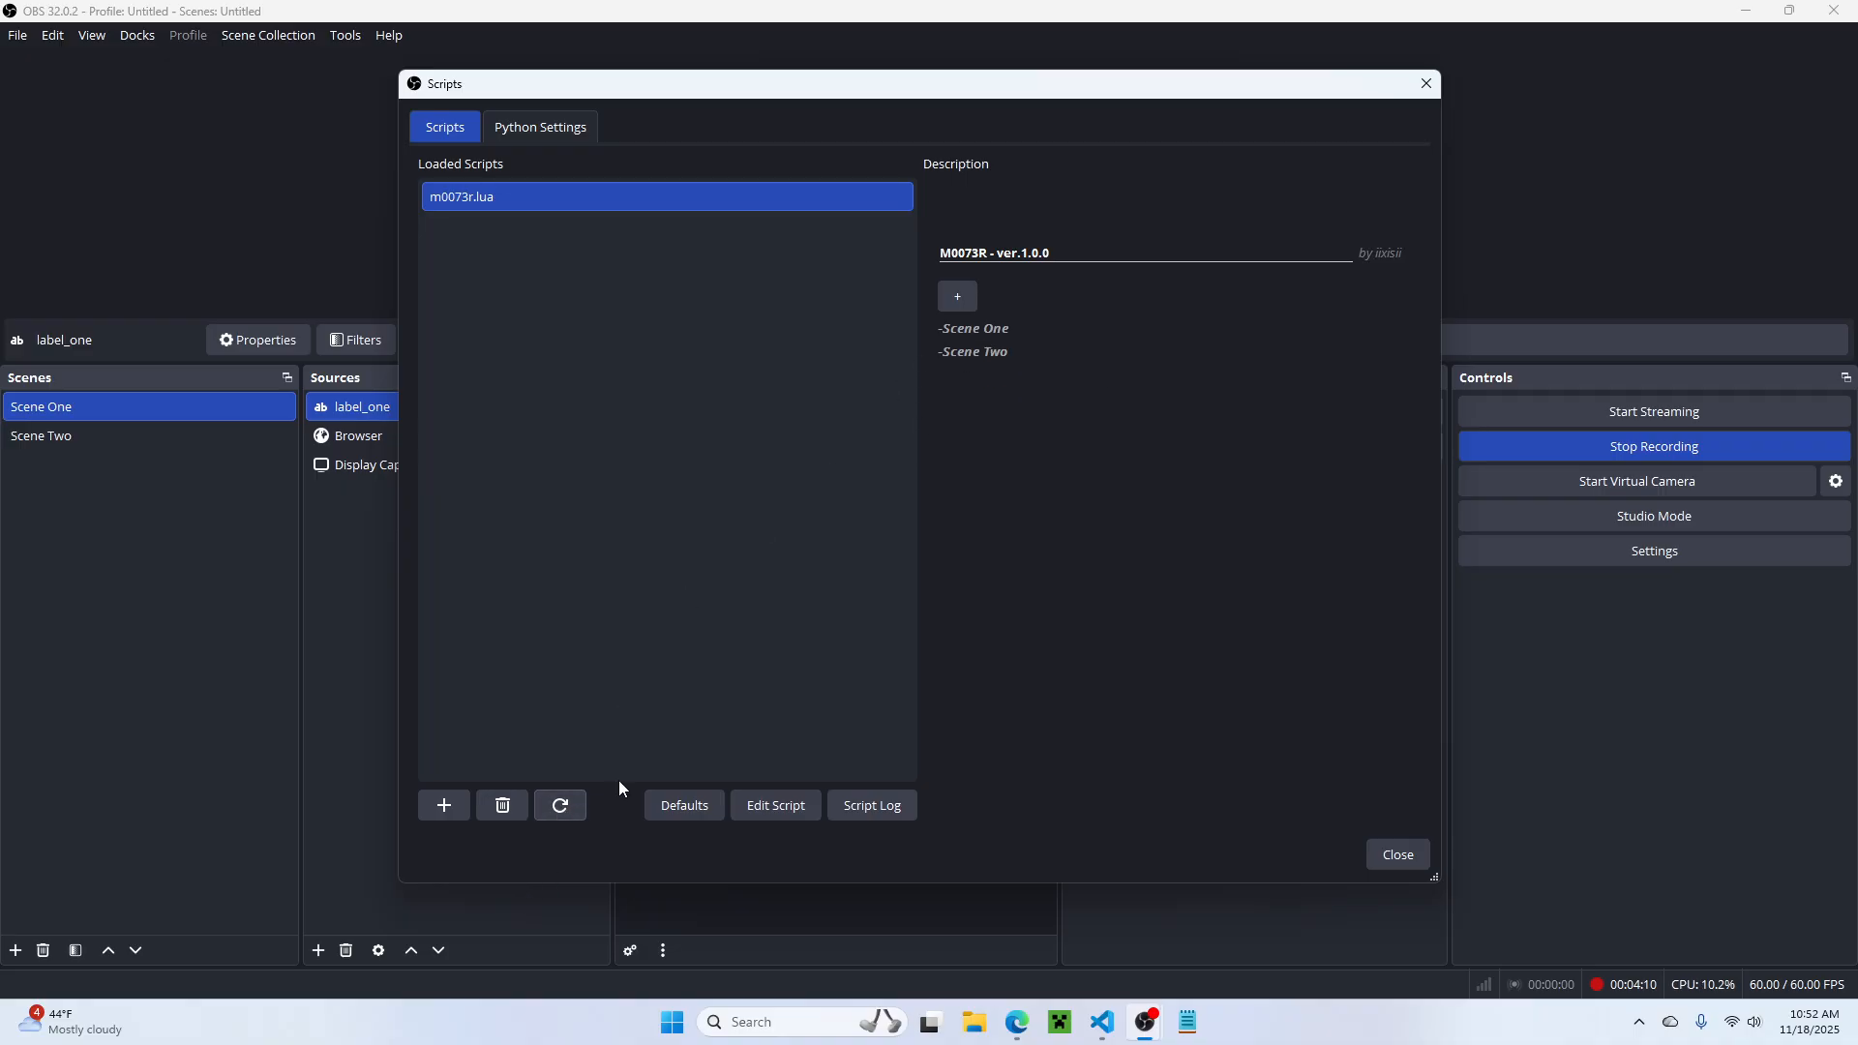
Step: Widen the Scripts window and move it aside, and set Mic/Aux and Desktop Audio to unmuted in the Audio Mixer
{"action": "left_click_drag", "start_coordinate": [1442, 377], "coordinate": [1666, 378]}
{"action": "left_click_drag", "start_coordinate": [871, 84], "coordinate": [1190, 770]}
{"action": "left_click", "coordinate": [633, 603]}
{"action": "left_click", "coordinate": [633, 525]}
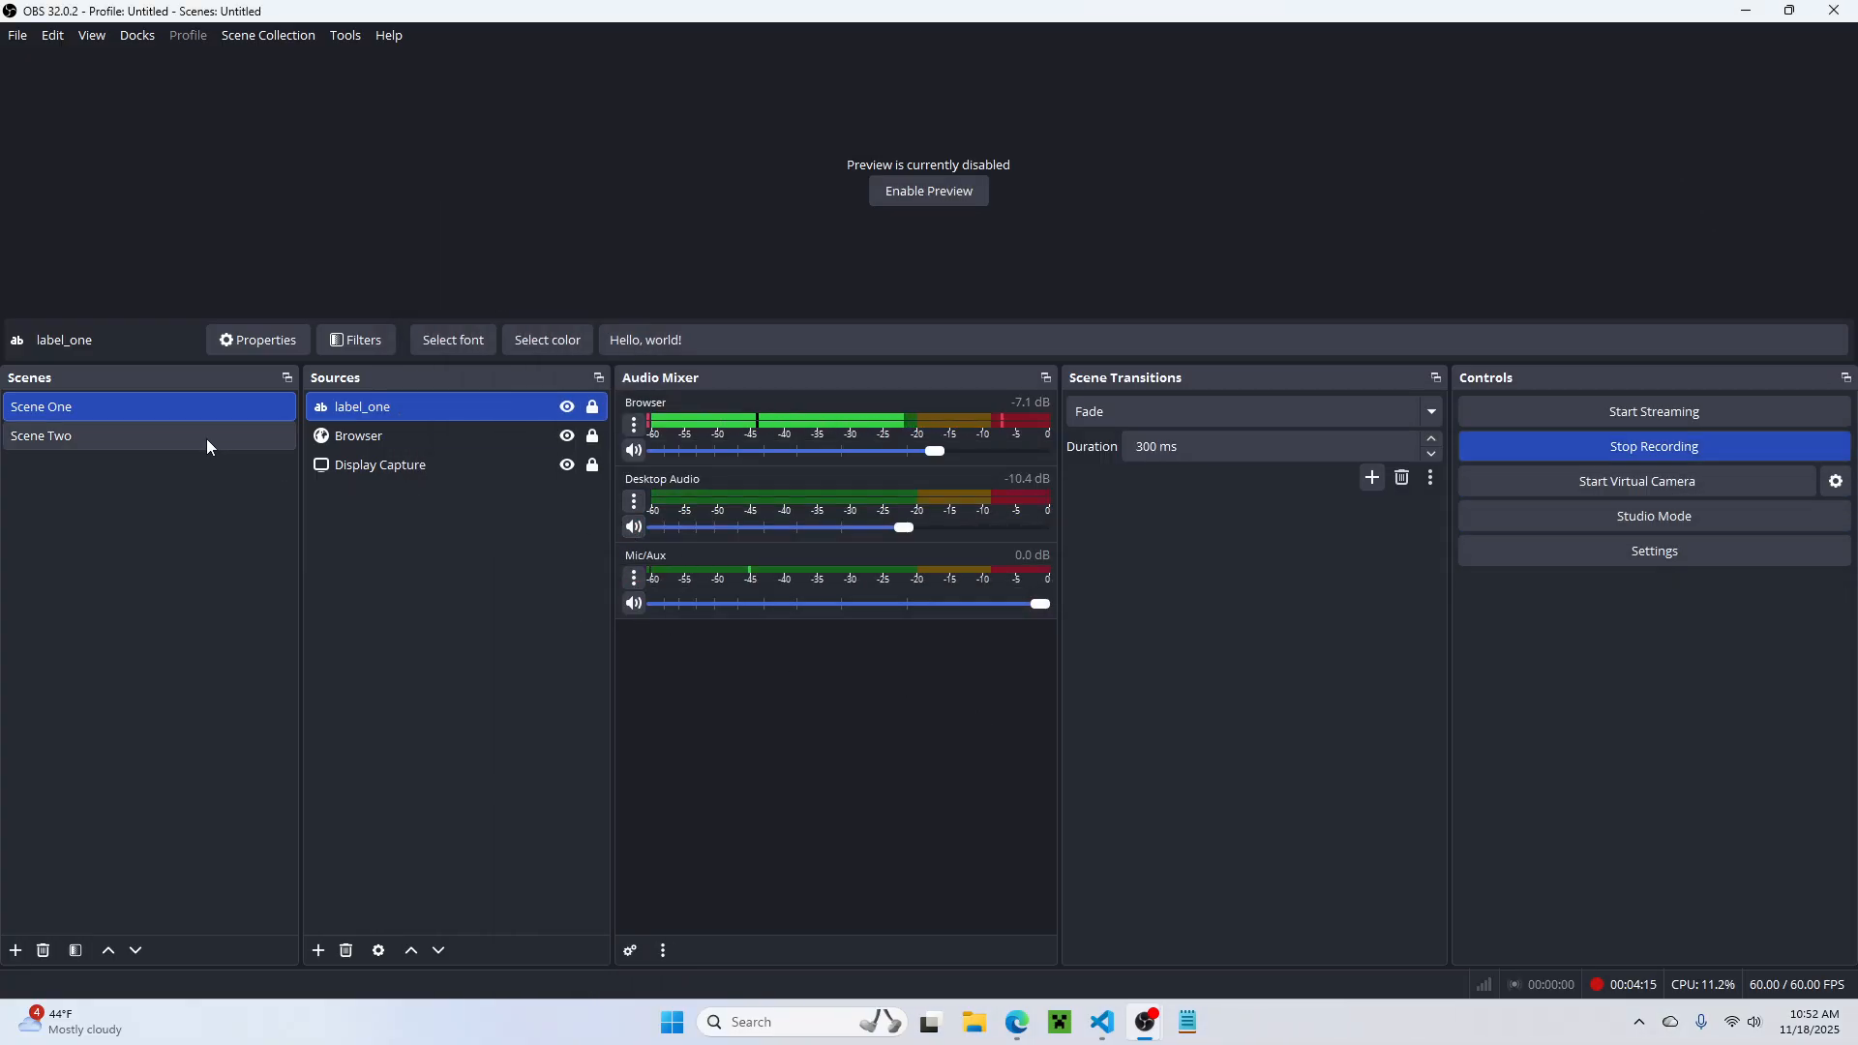
Step: Switch repeatedly between Scene Two and Scene One to check the Audio Mixer without any script entries, ending on Scene Two
{"action": "left_click", "coordinate": [148, 437]}
{"action": "left_click", "coordinate": [172, 405]}
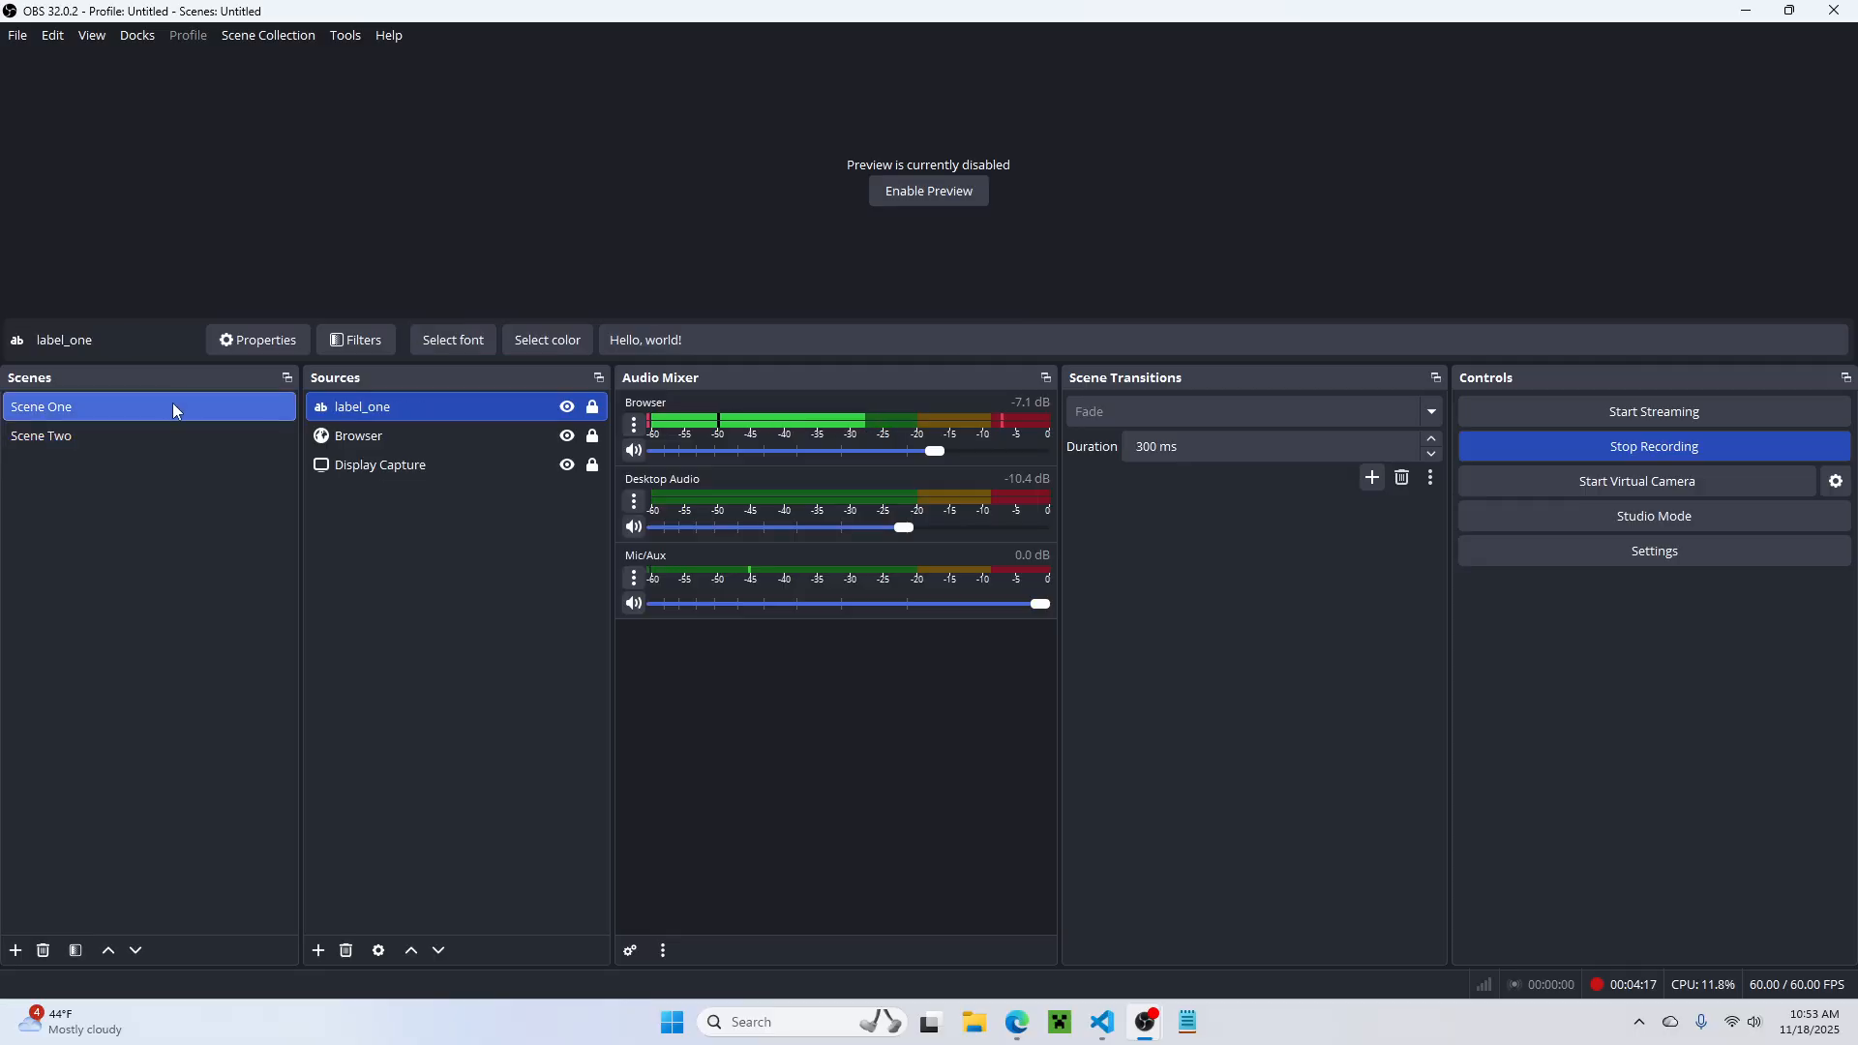
{"action": "left_click", "coordinate": [176, 443]}
{"action": "left_click", "coordinate": [172, 413]}
{"action": "left_click", "coordinate": [180, 432]}
{"action": "left_click", "coordinate": [189, 404]}
{"action": "left_click", "coordinate": [184, 445]}
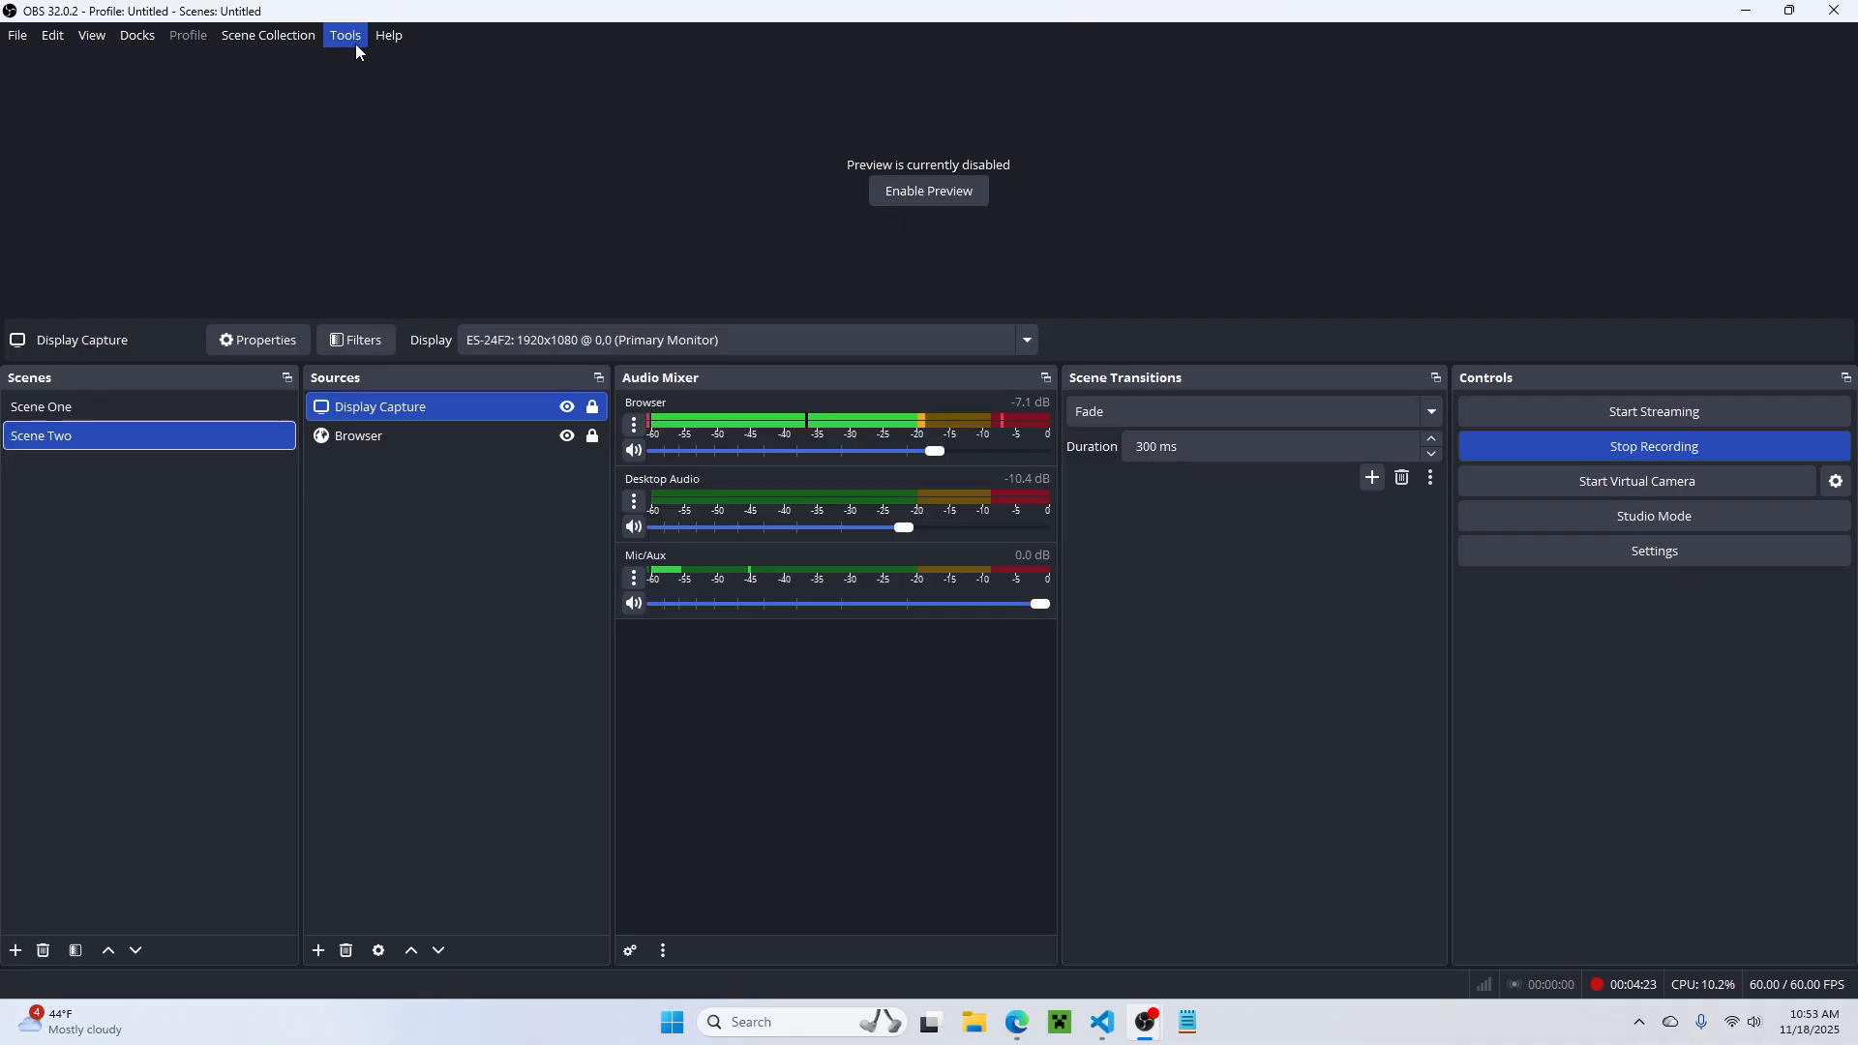
Step: Reopen the Scripts window with the m0073r.lua settings
{"action": "left_click", "coordinate": [354, 40]}
{"action": "left_click", "coordinate": [391, 207]}
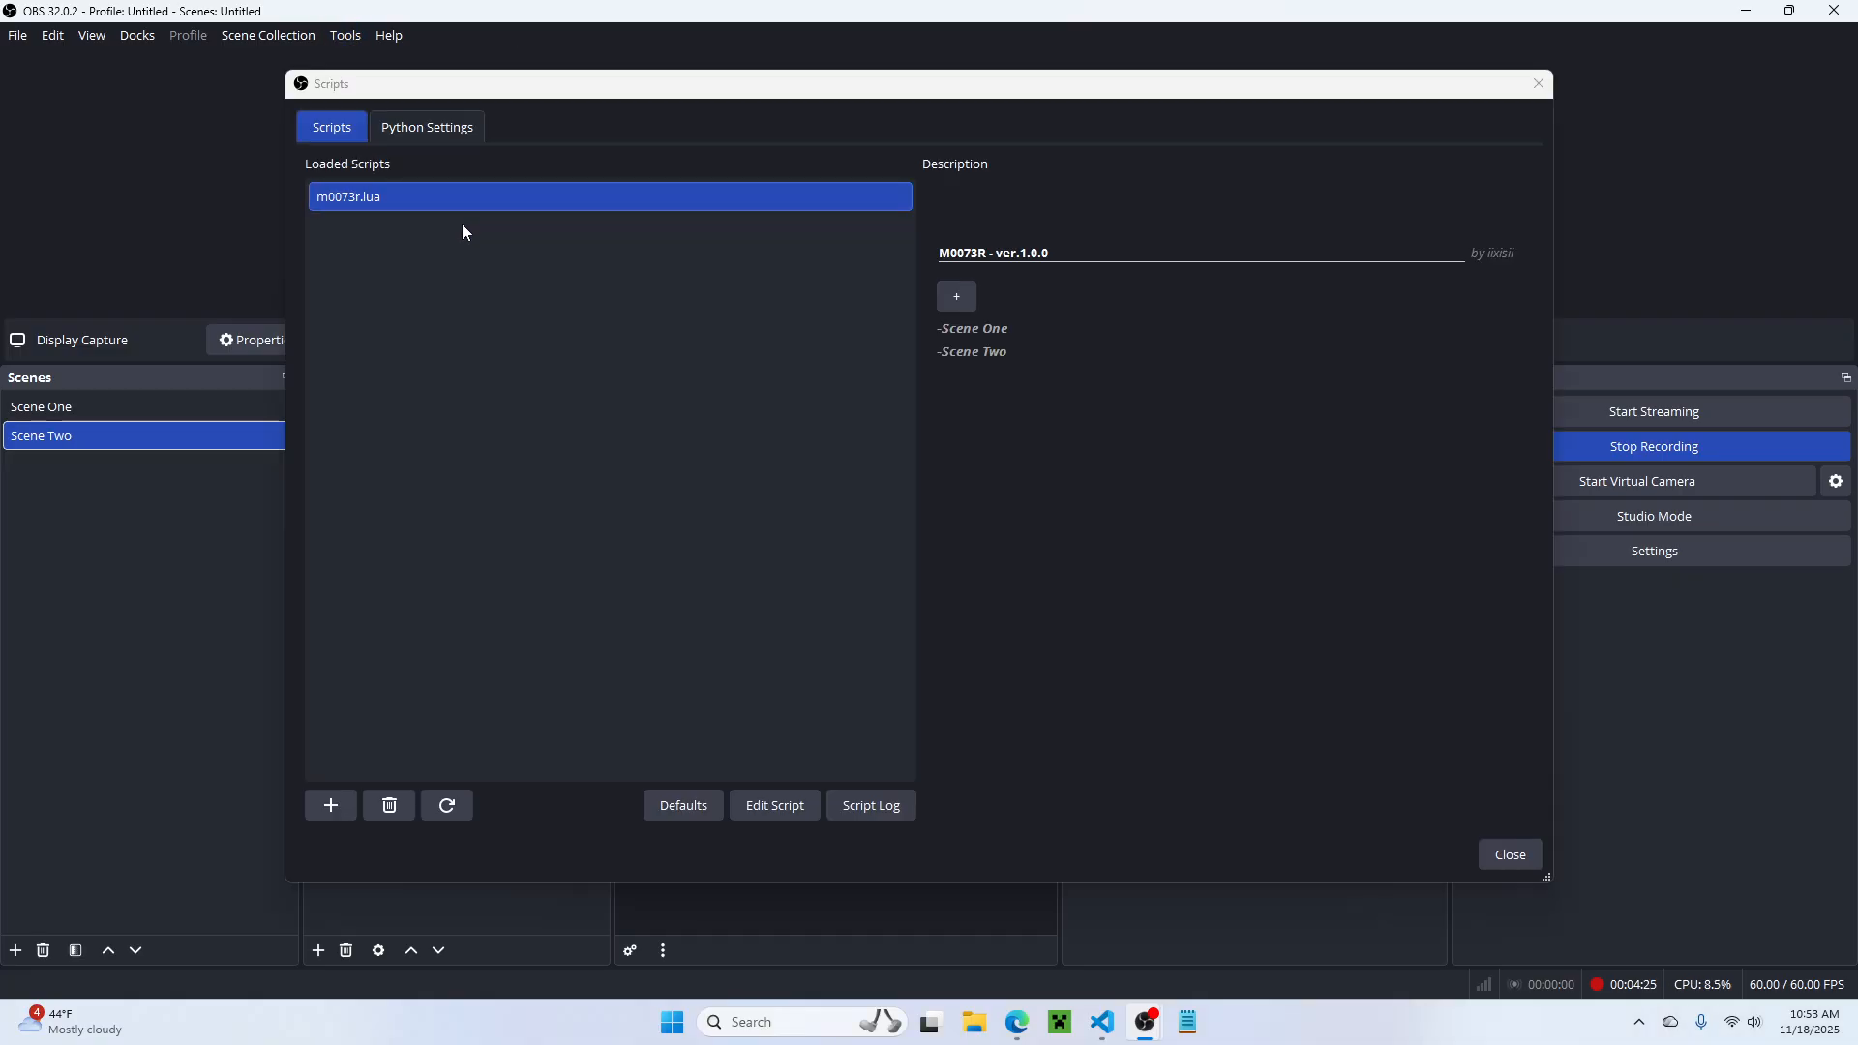